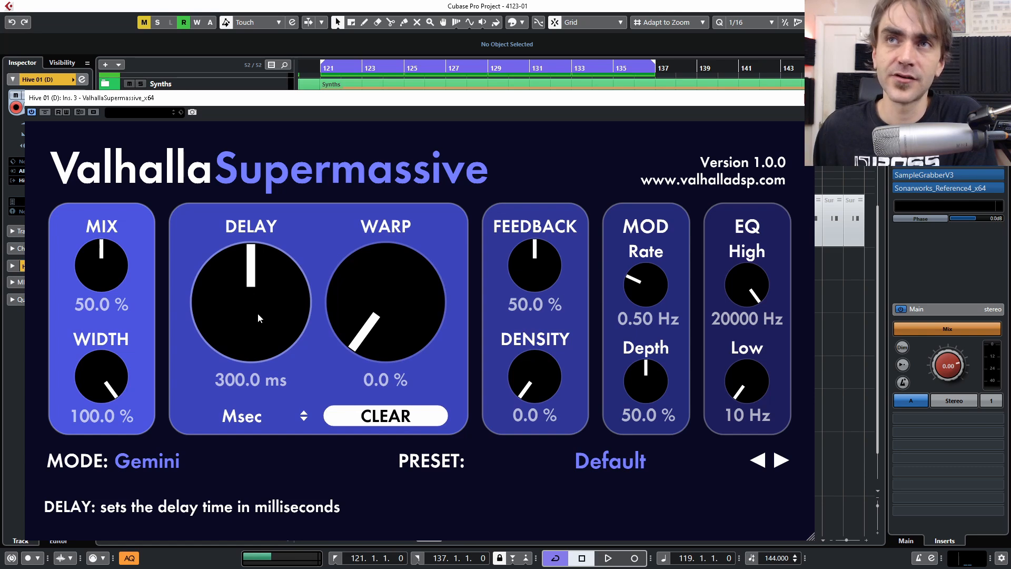
- Leave Supermassive's warp and density at 0% and sync the delay time to dotted values
left_click_drag(398, 330, 478, 455)
mouse_move(534, 373)
left_mouse_down()
mouse_move(536, 277)
mouse_move(533, 373)
left_mouse_up()
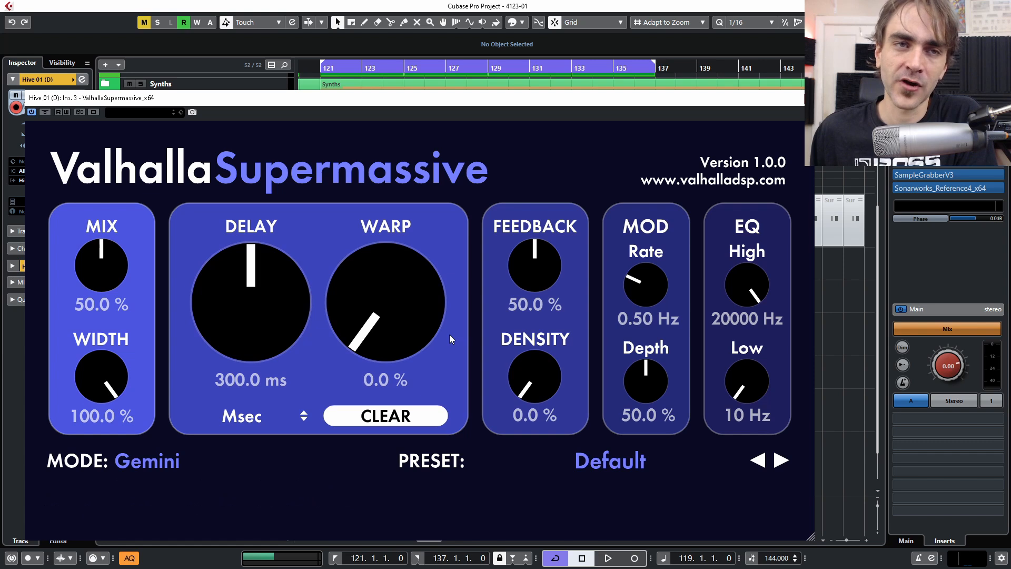
left_click(242, 418)
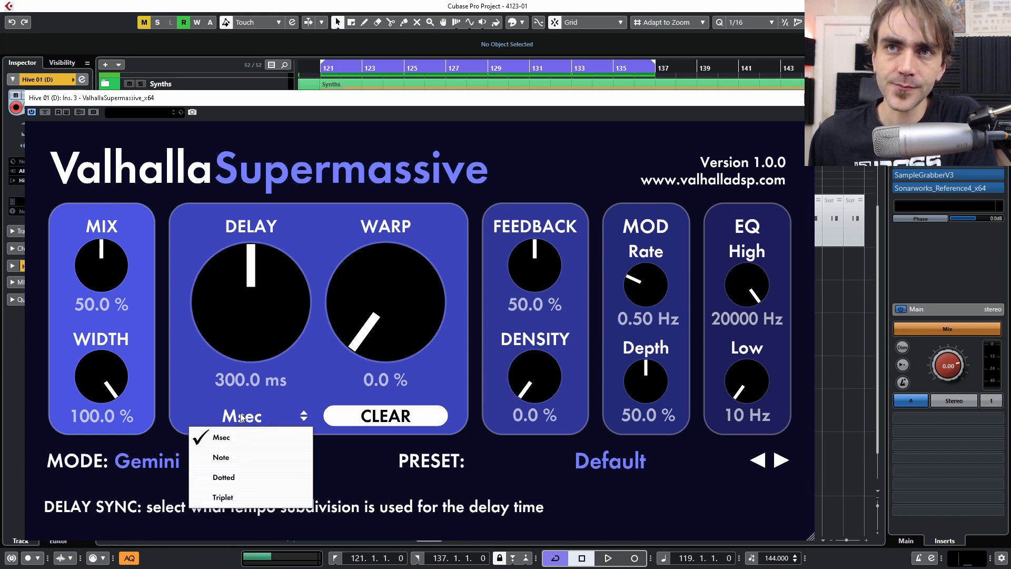
left_click(223, 477)
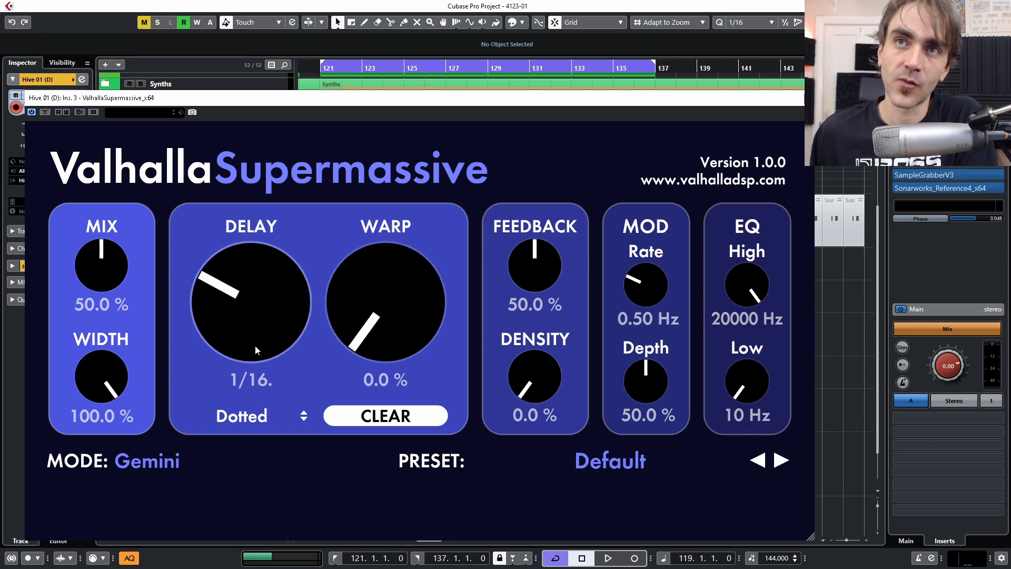
- Set the delay to dotted 1/8, feedback to 76.4% and the EQ low cut to 540 Hz
left_click_drag(247, 339, 261, 323)
left_click_drag(534, 267, 548, 231)
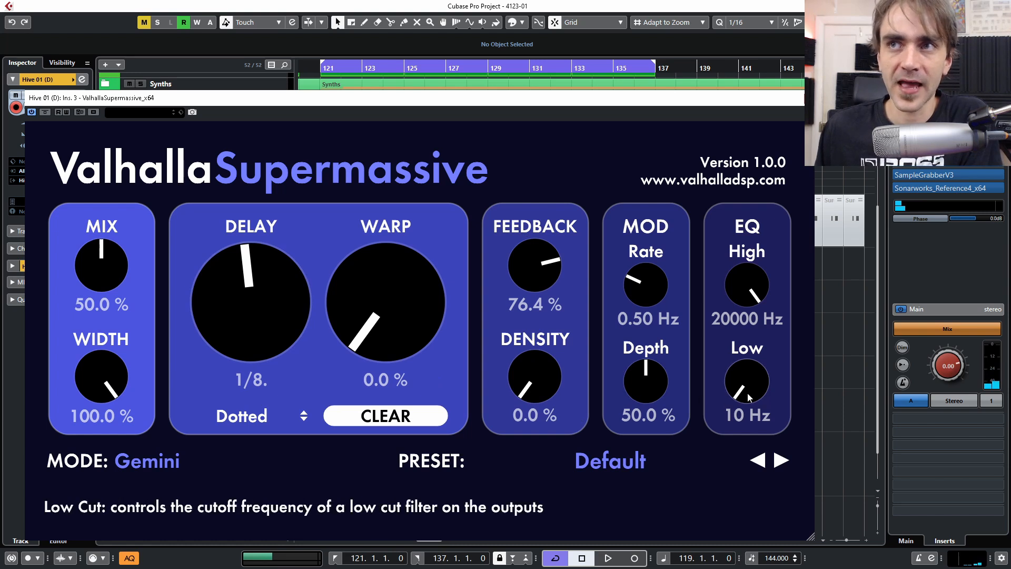
left_click_drag(754, 365, 758, 357)
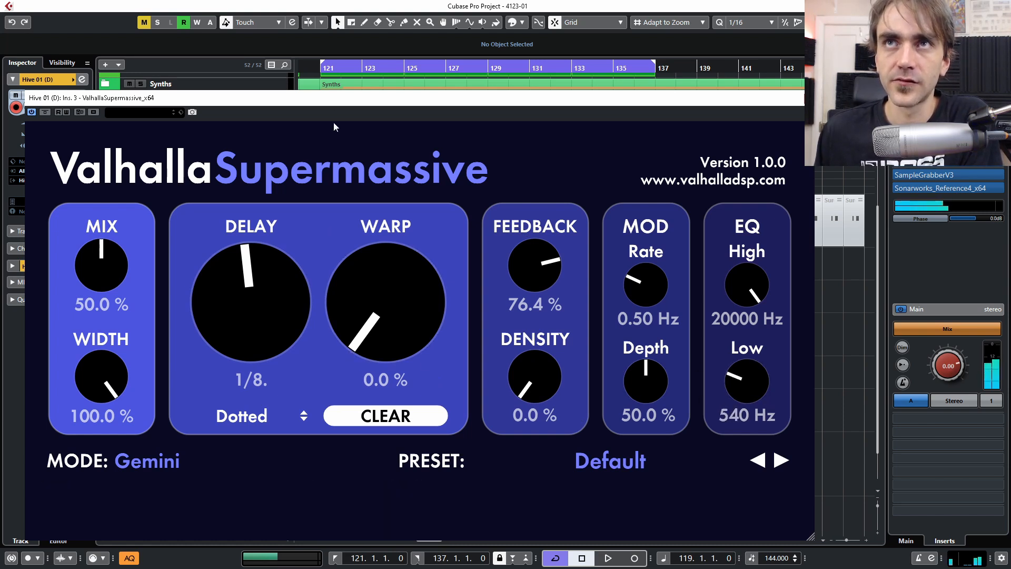
left_click_drag(339, 99, 574, 143)
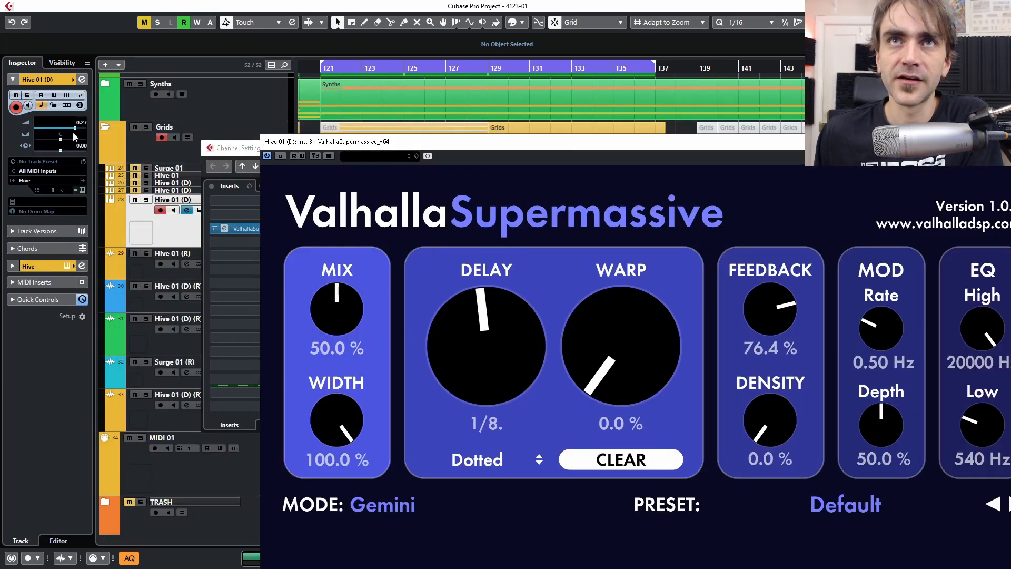
- Turn off the REVERB and DELAY buttons in Hive's FX section, then bring Supermassive back in front
left_click(81, 189)
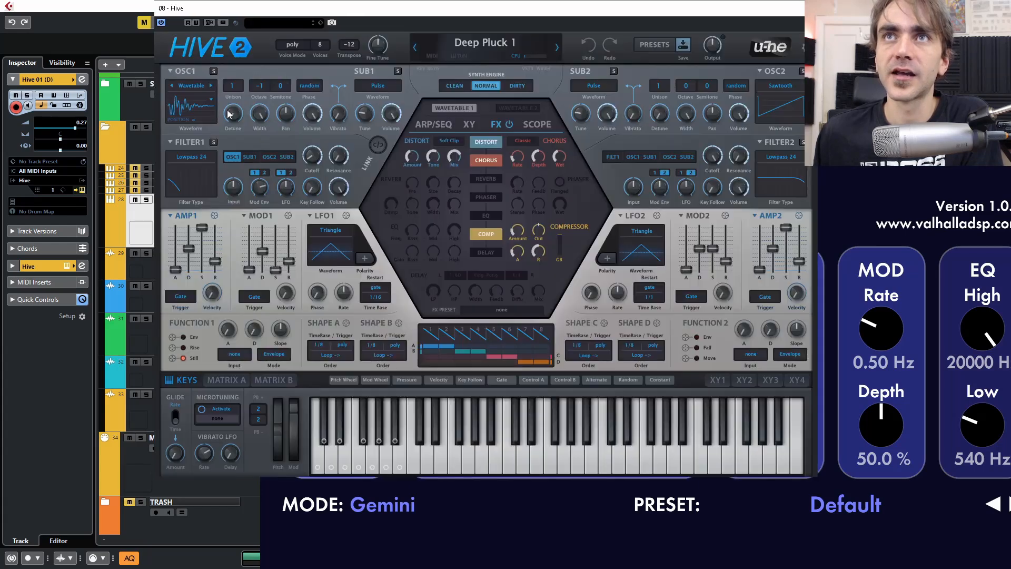
left_click_drag(450, 11, 326, 43)
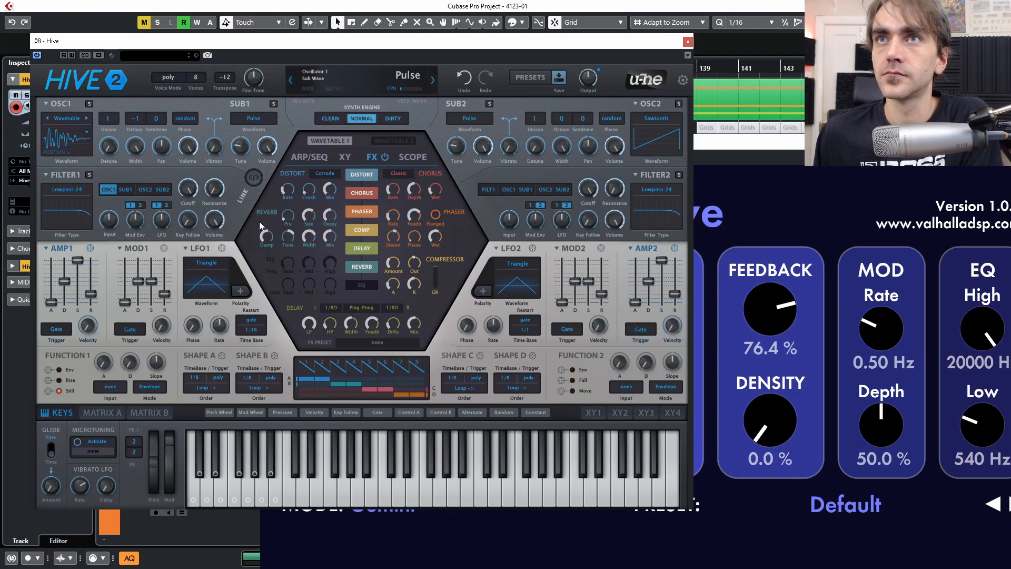
left_click(362, 266)
left_click(359, 252)
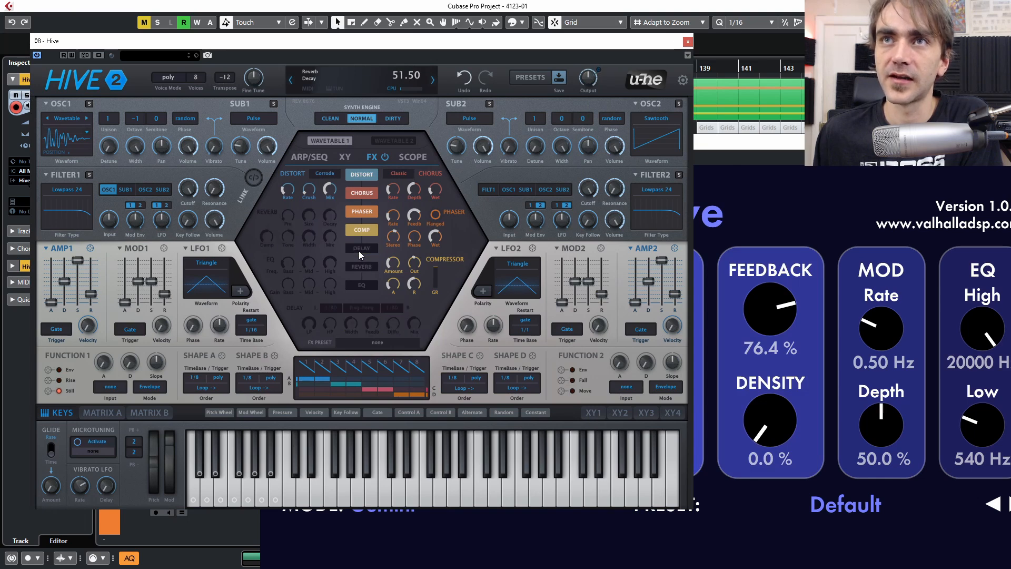
left_click_drag(724, 143, 492, 42)
left_click(60, 54)
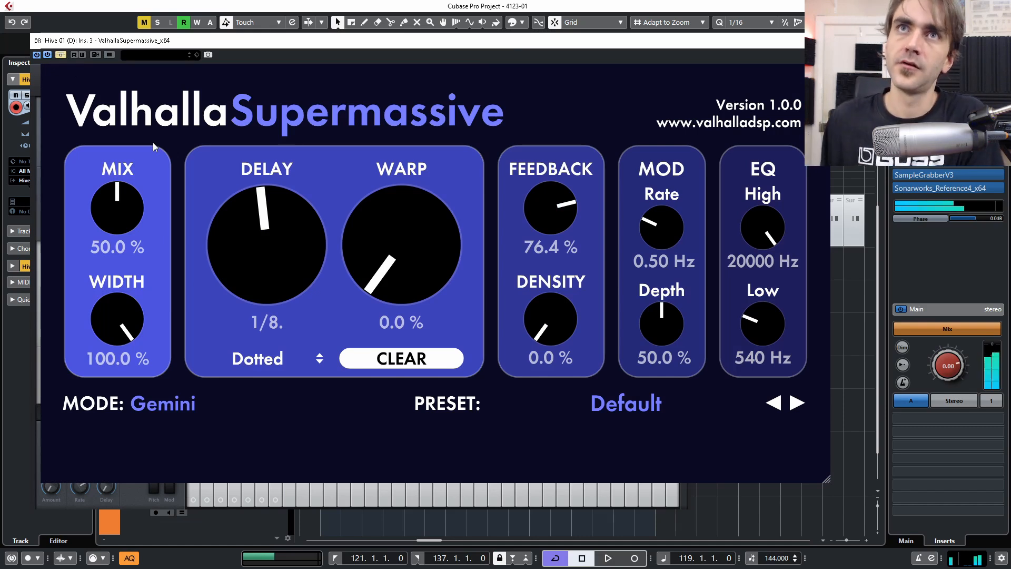
- Set Supermassive's MOD Depth knob to 0.0%
left_click(61, 55)
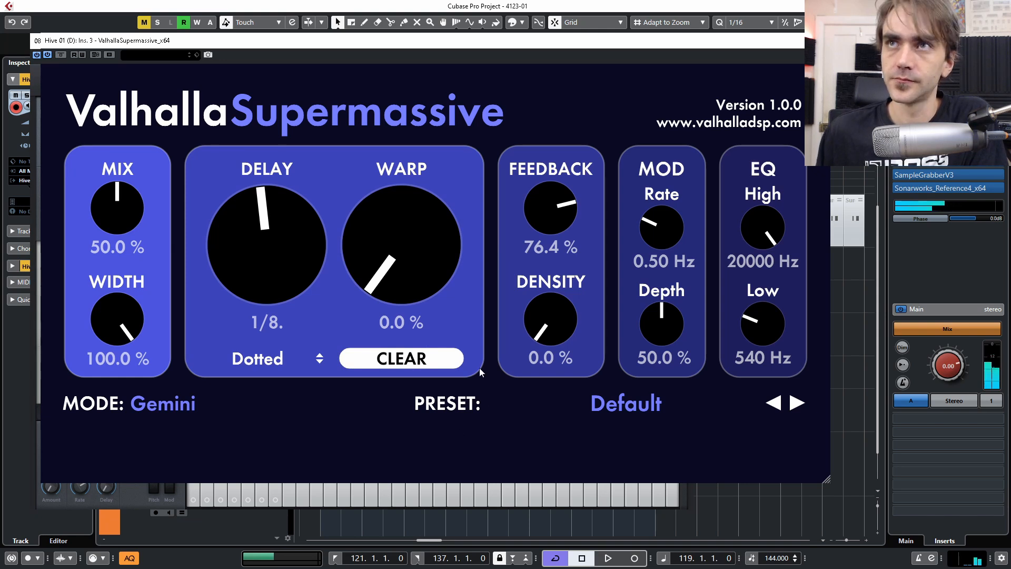
mouse_move(646, 340)
left_mouse_down()
mouse_move(647, 381)
mouse_move(652, 349)
left_mouse_up()
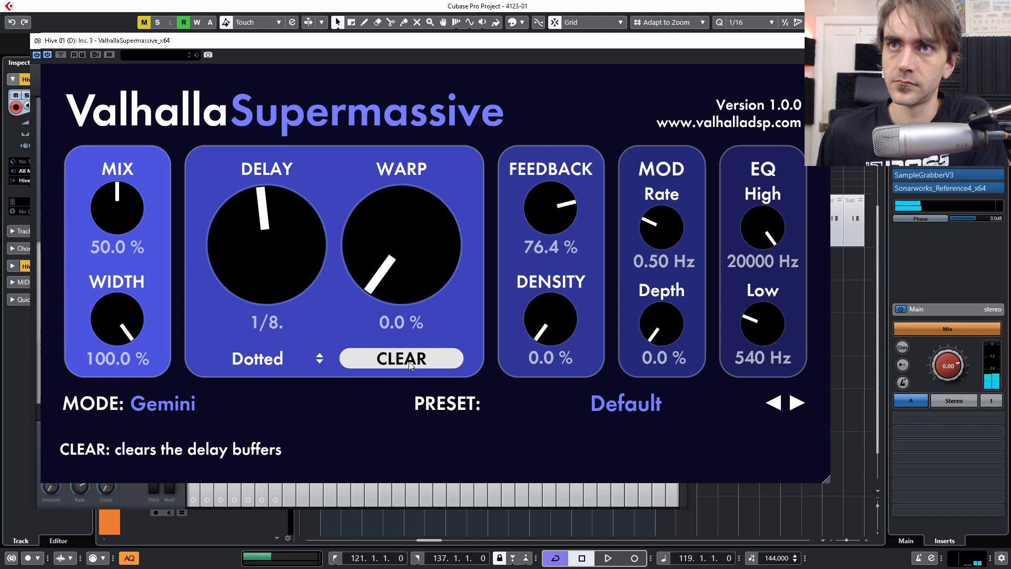
mouse_move(666, 333)
left_mouse_down()
mouse_move(679, 273)
mouse_move(668, 343)
left_mouse_up()
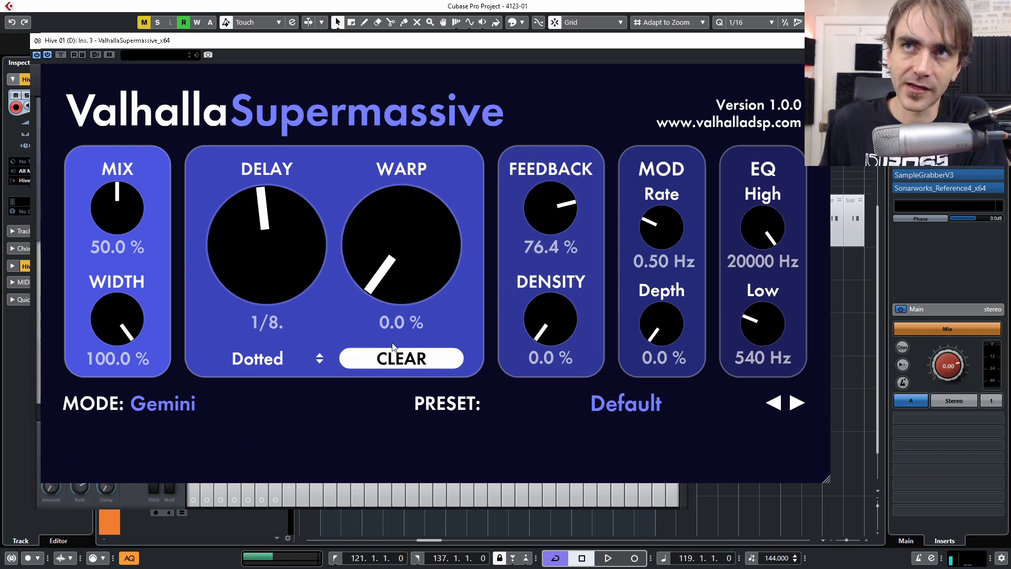
- Set Supermassive's WARP to 78.8% and DENSITY to 81.6%, then close its window
left_click_drag(393, 252, 407, 203)
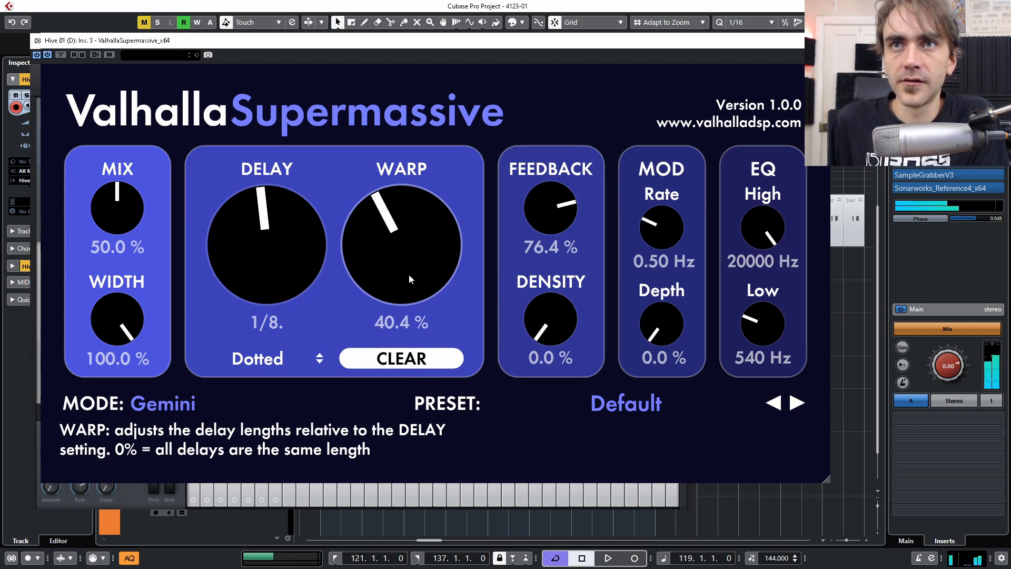
left_click_drag(408, 273, 412, 238)
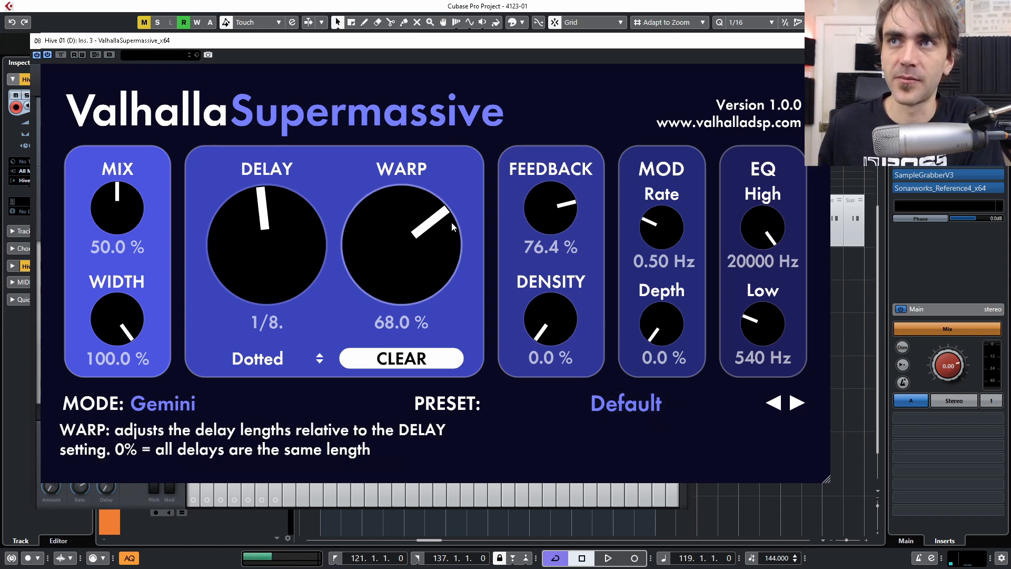
left_click_drag(552, 327, 561, 232)
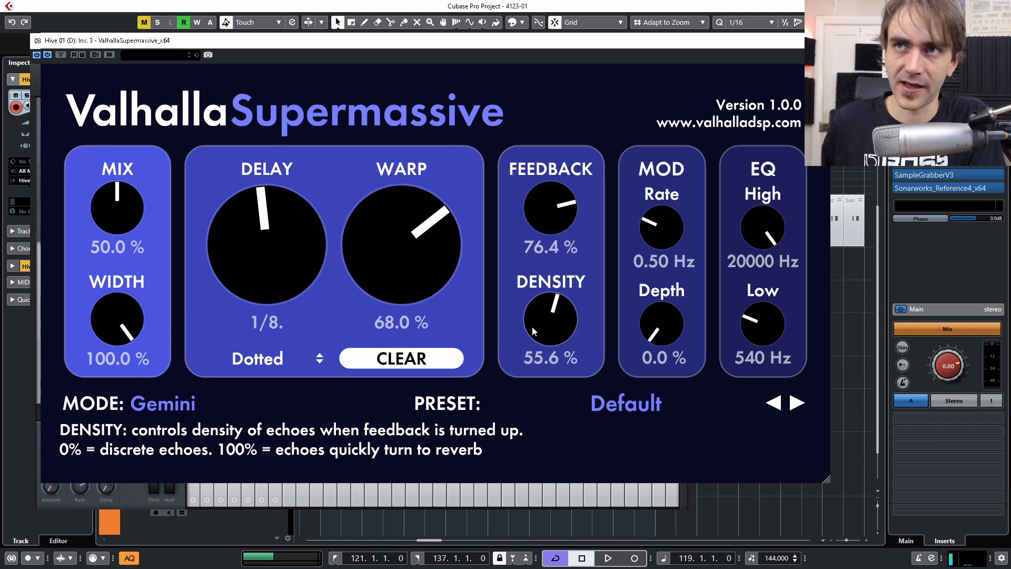
left_click_drag(534, 331, 514, 349)
mouse_move(566, 318)
left_mouse_down()
mouse_move(567, 282)
mouse_move(556, 320)
mouse_move(562, 302)
left_mouse_up()
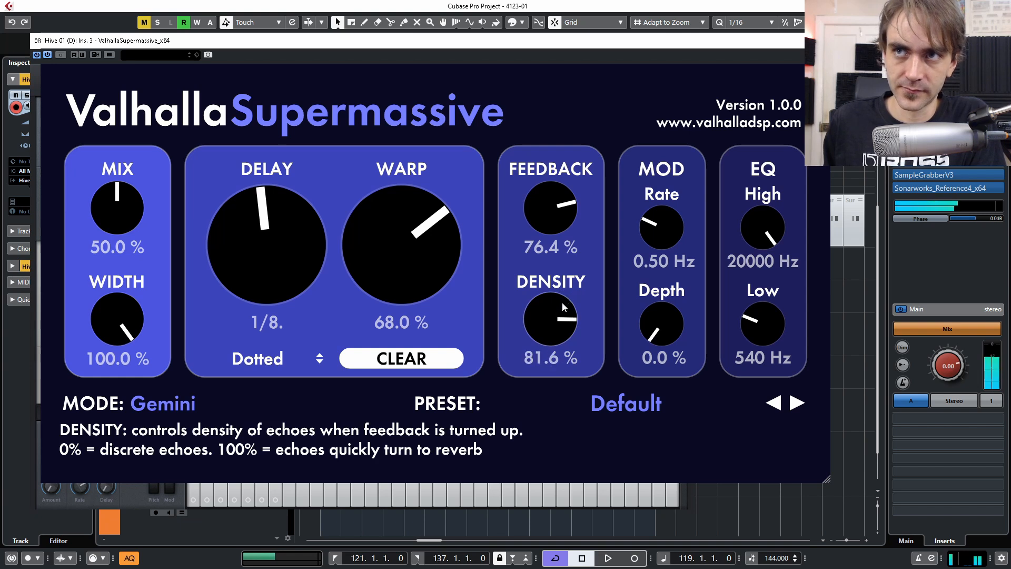
left_click_drag(428, 254, 423, 242)
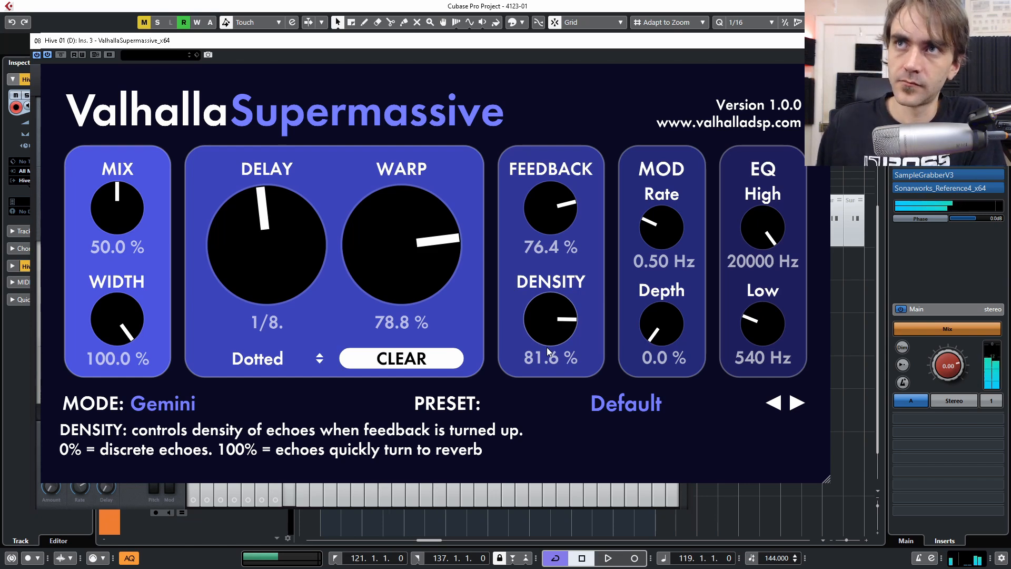
left_click(819, 41)
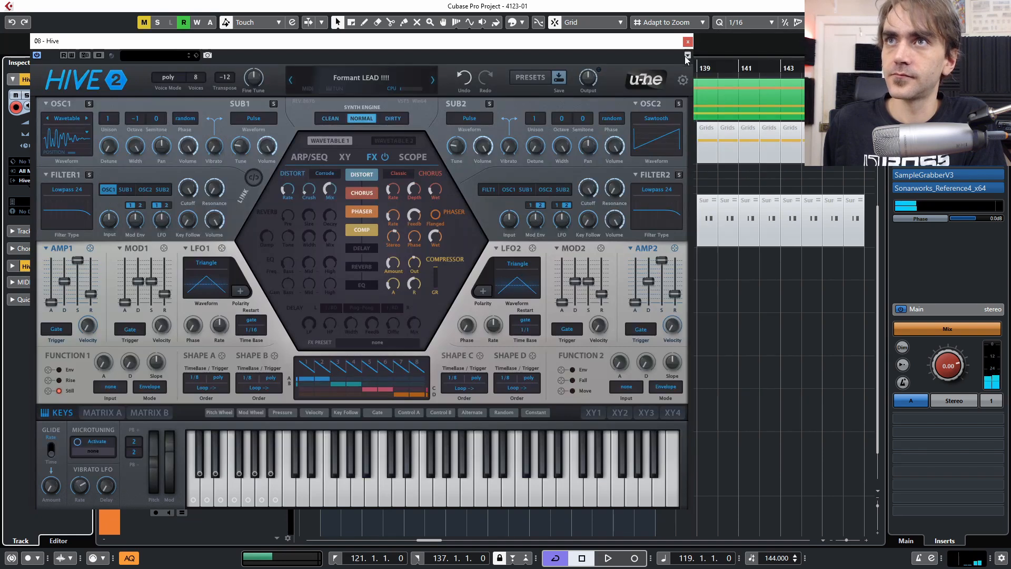
- Reopen Hive's editor from the Hive 01 (D) track settings
left_click(679, 40)
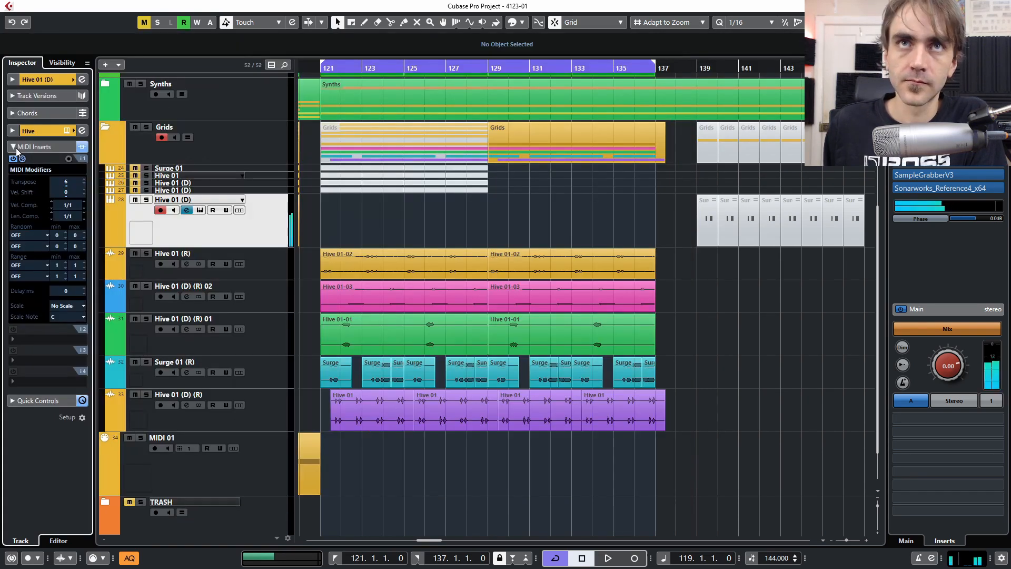
left_click(18, 147)
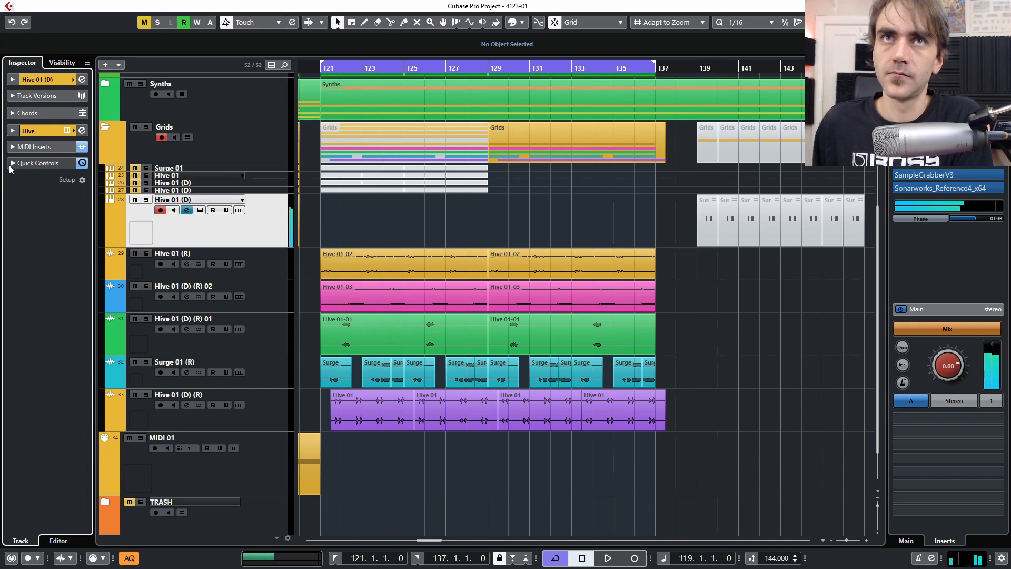
left_click(12, 79)
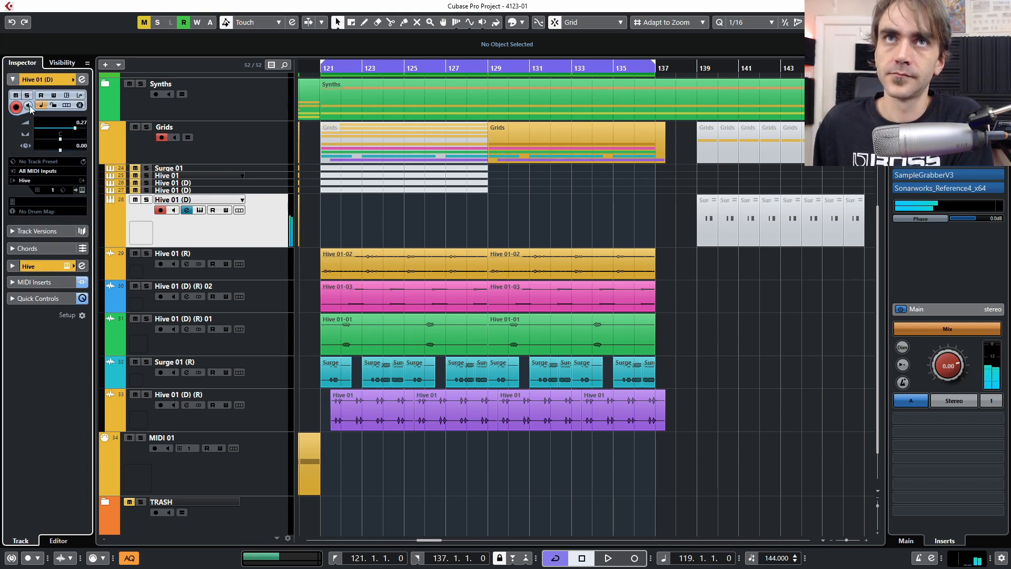
left_click(81, 190)
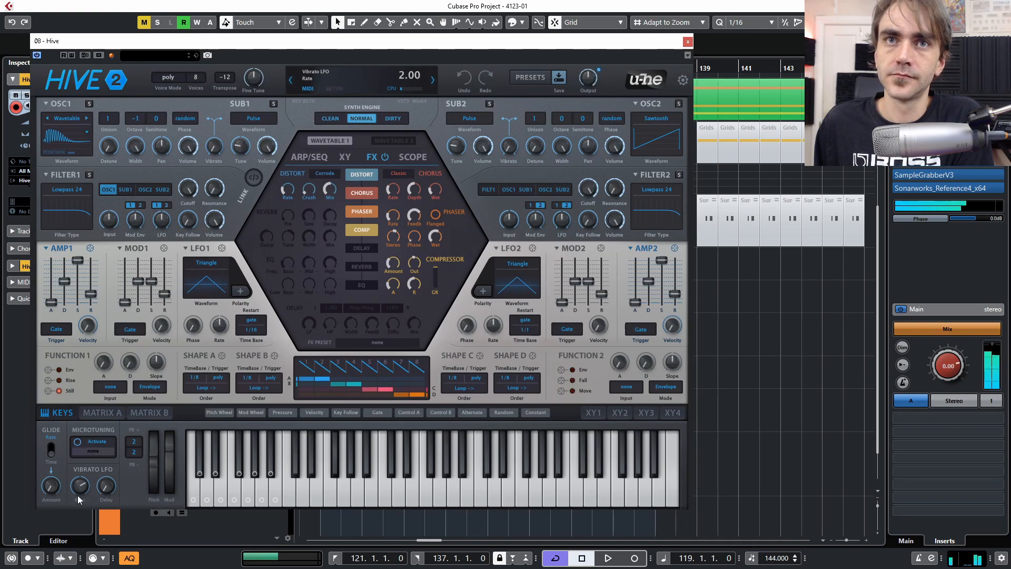
- Set Hive's voice mode to legato with glide at 18.50, then close the synth
left_click(169, 79)
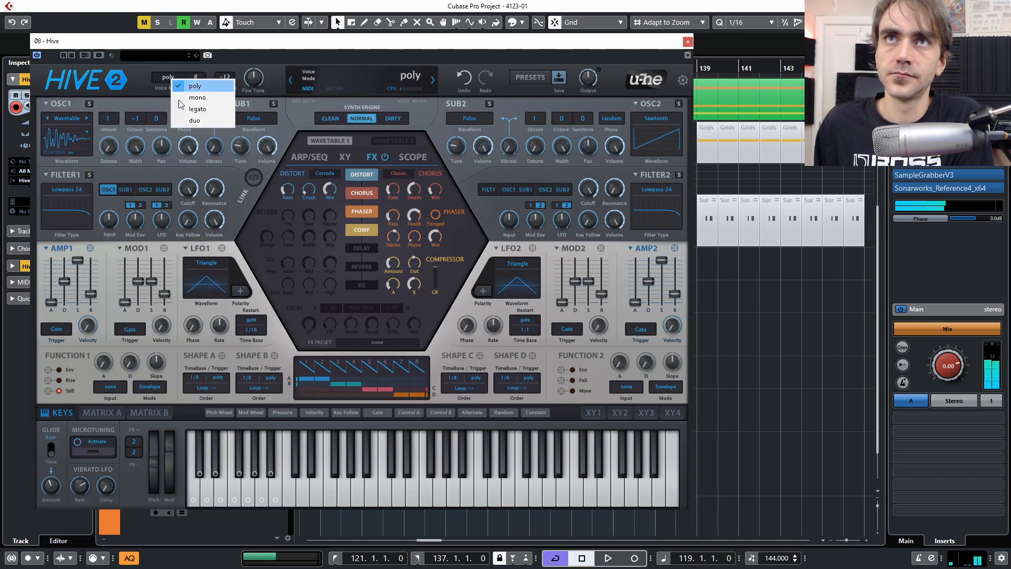
left_click(197, 109)
left_click_drag(51, 489, 54, 497)
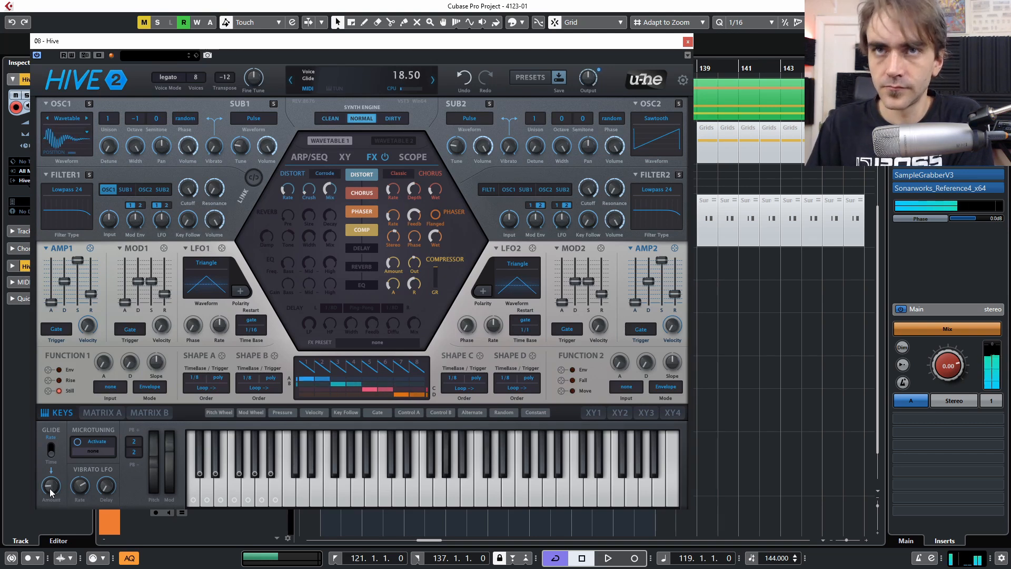
left_click(688, 41)
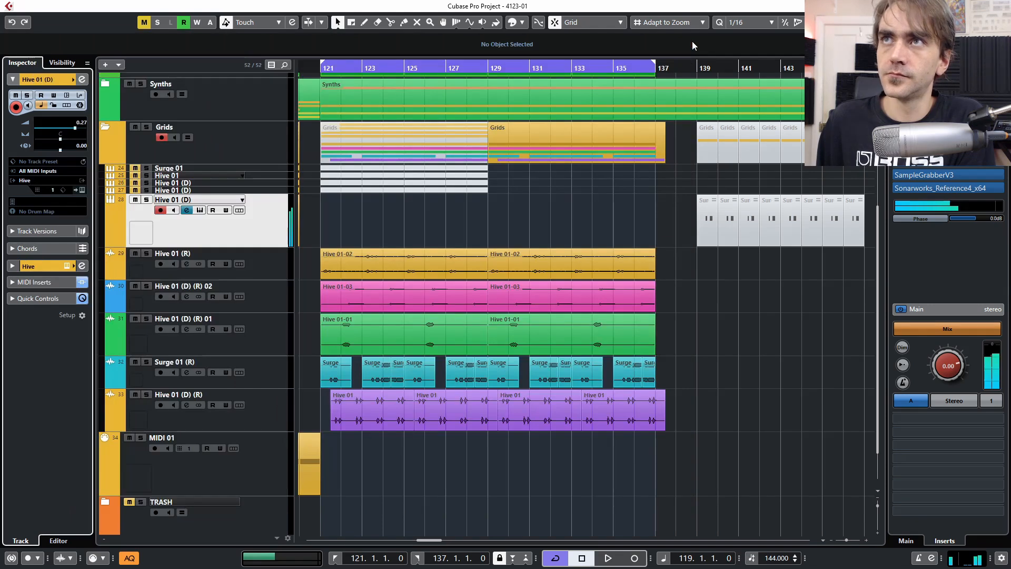
- Reopen Supermassive from the Hive 01 (D) channel settings and reset density and warp by double-clicking
left_click(82, 79)
left_click(226, 227)
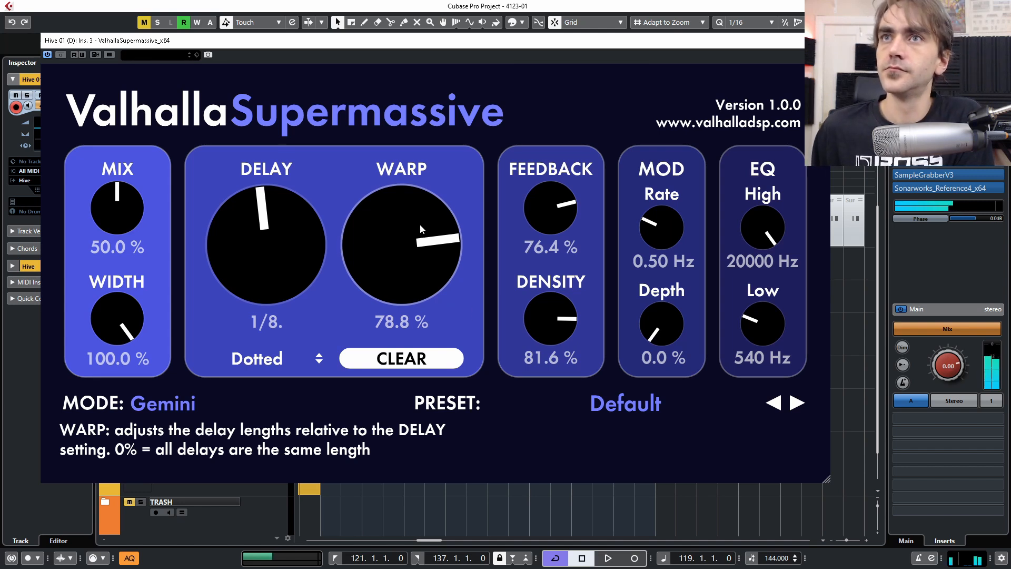
double_click(557, 312)
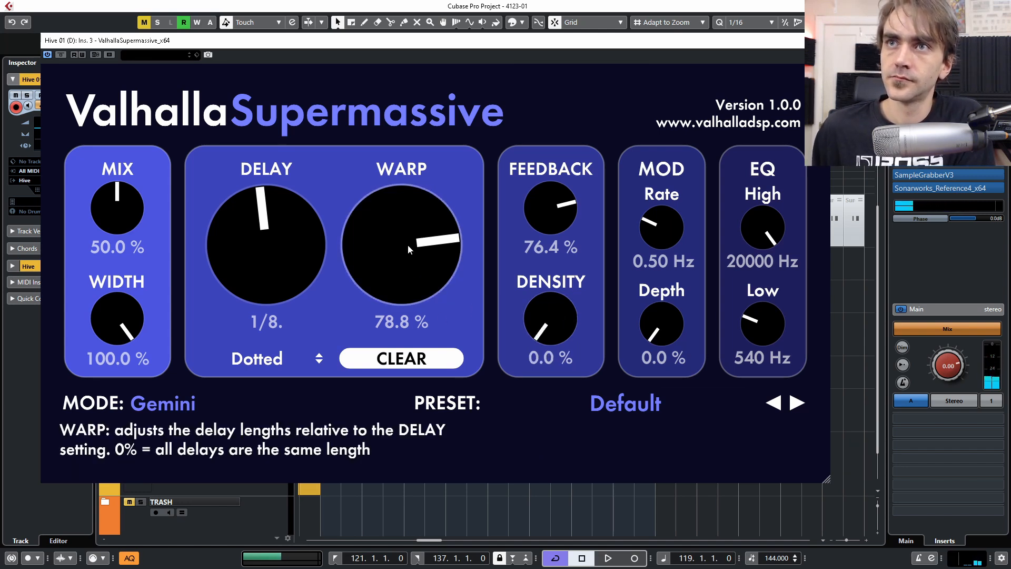
double_click(412, 254)
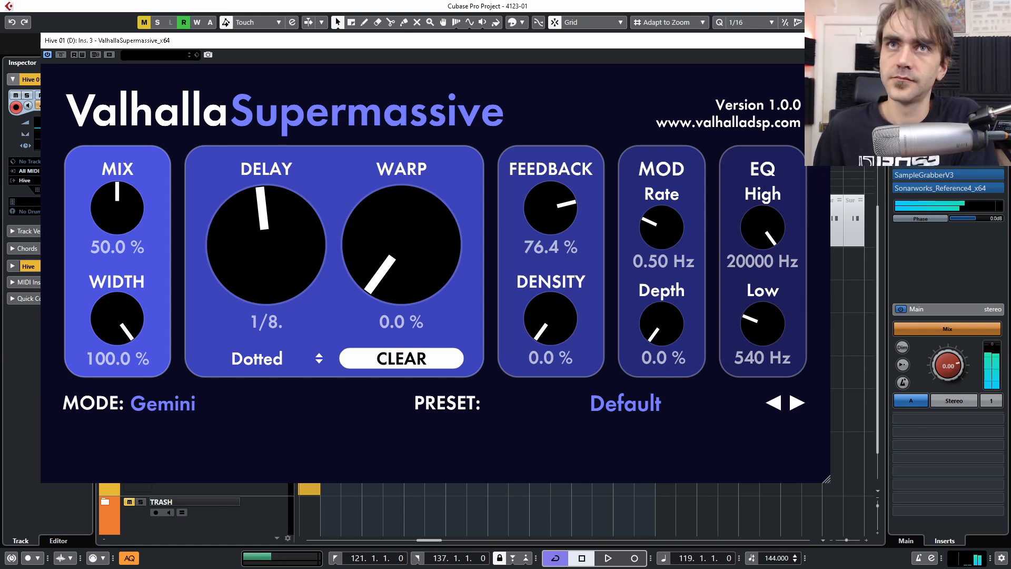
- Raise Supermassive's density step by step to 74% and bring feedback to 73.2%
mouse_move(546, 209)
scroll(545, 210, "up", 3)
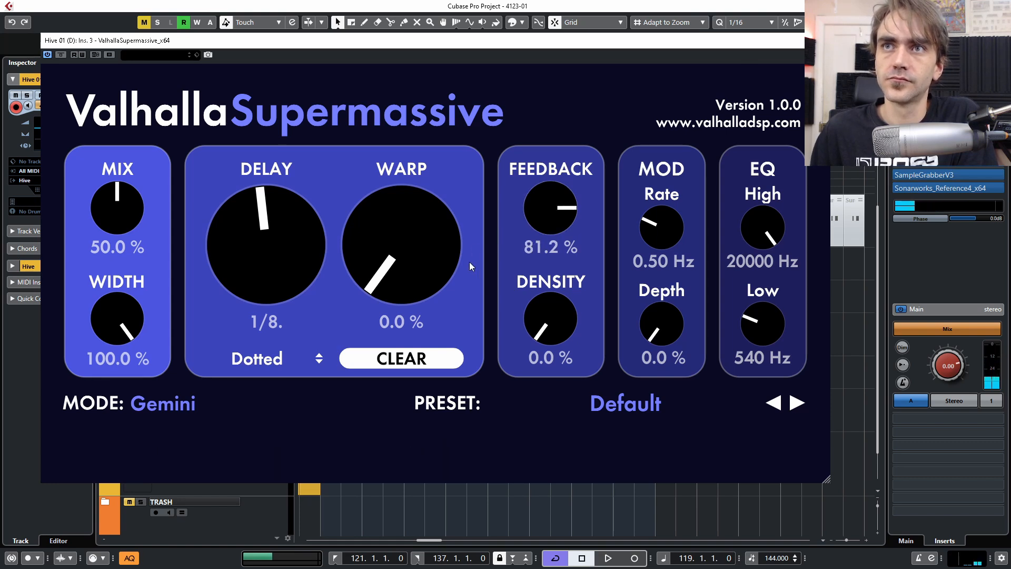
left_click_drag(549, 315, 541, 295)
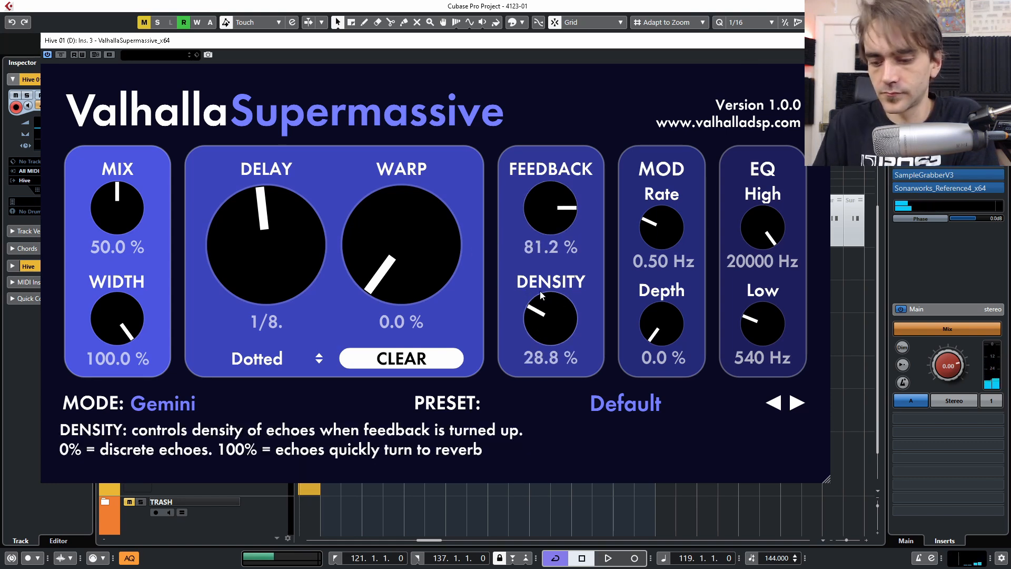
left_click_drag(554, 332, 557, 313)
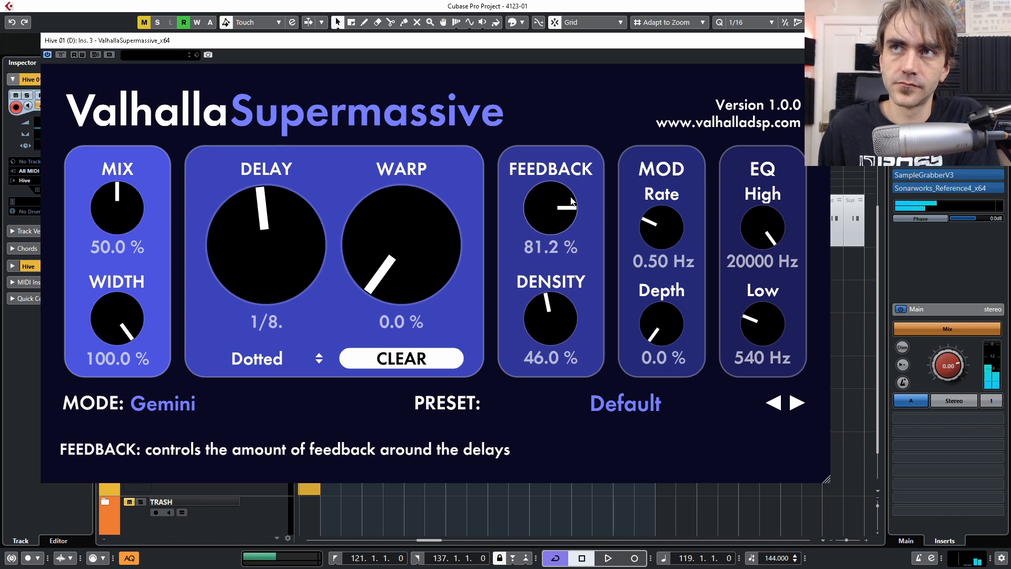
left_click_drag(547, 189, 549, 202)
left_click_drag(570, 316, 570, 308)
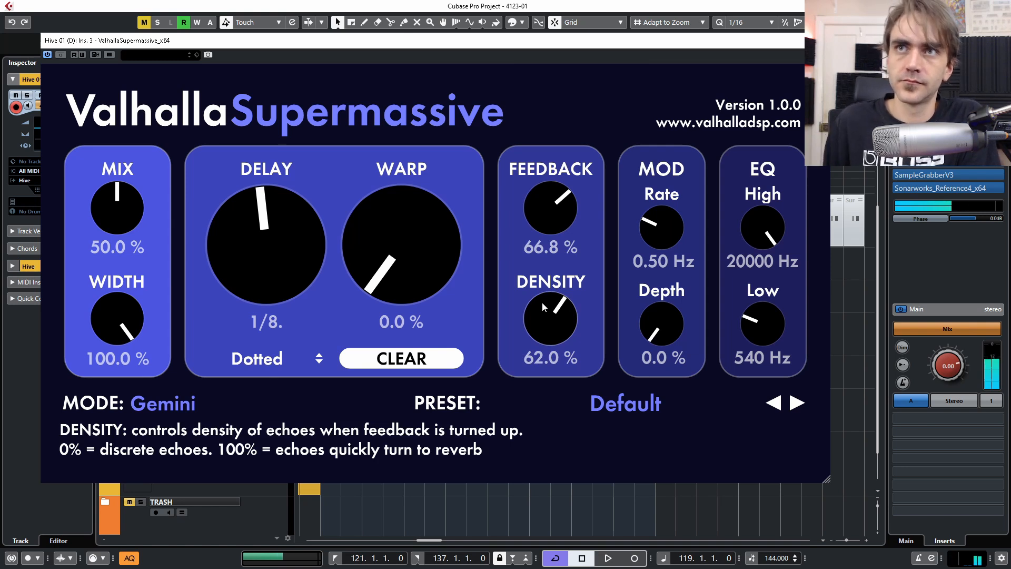
left_click_drag(561, 320, 561, 315)
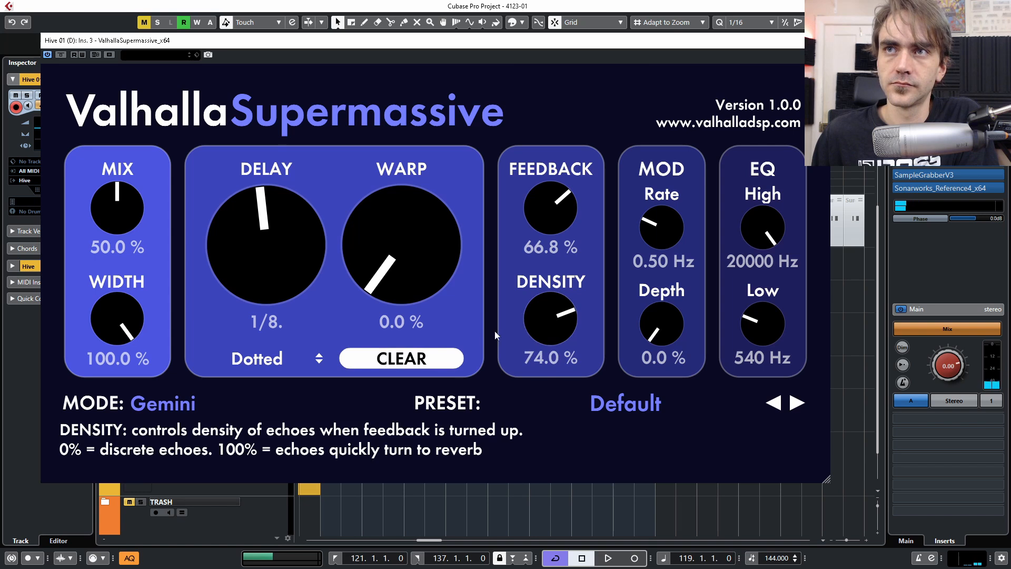
left_click_drag(559, 213, 563, 210)
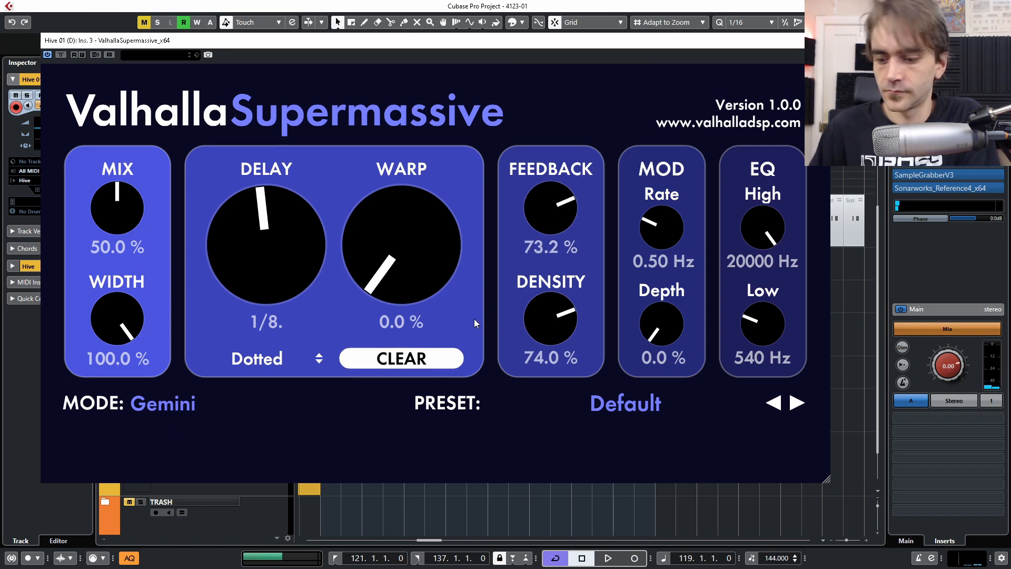
- Make the delay 100% wet with density 100%, warp 81.6% and feedback 78%, then close it
left_click_drag(428, 270, 406, 221)
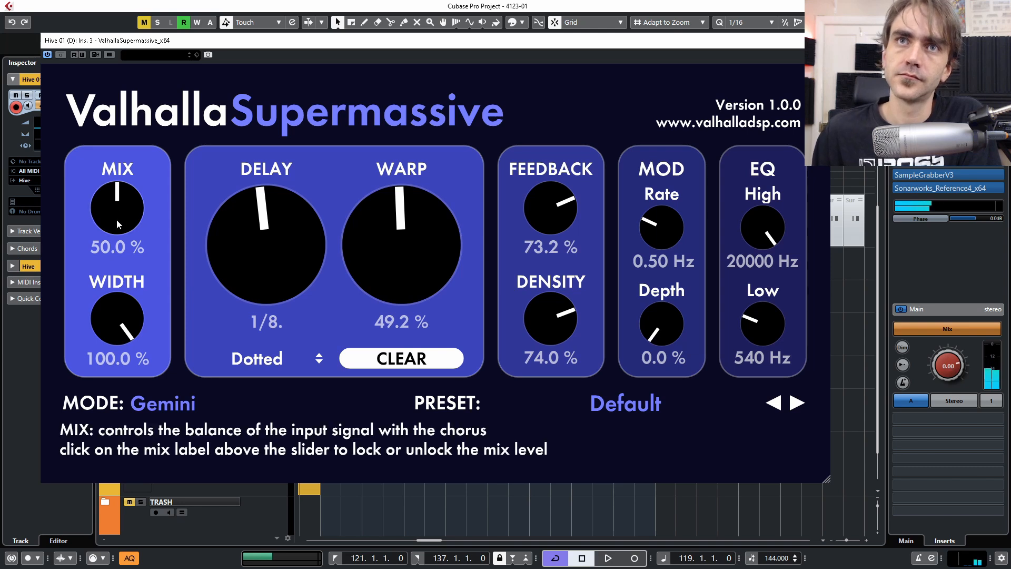
left_click_drag(116, 219, 192, 143)
left_click_drag(537, 211, 537, 204)
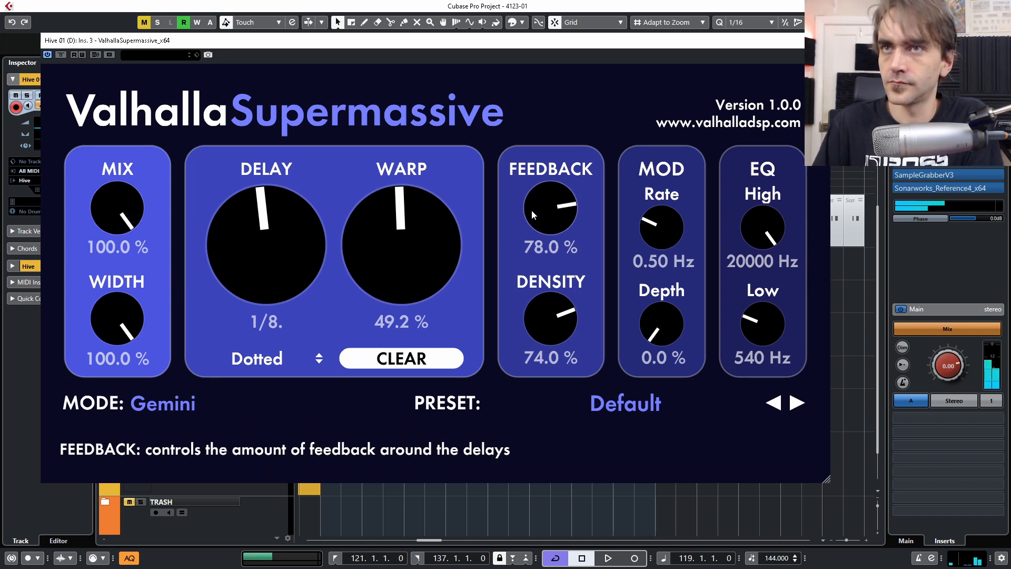
left_click_drag(563, 323, 579, 283)
left_click_drag(421, 248, 441, 198)
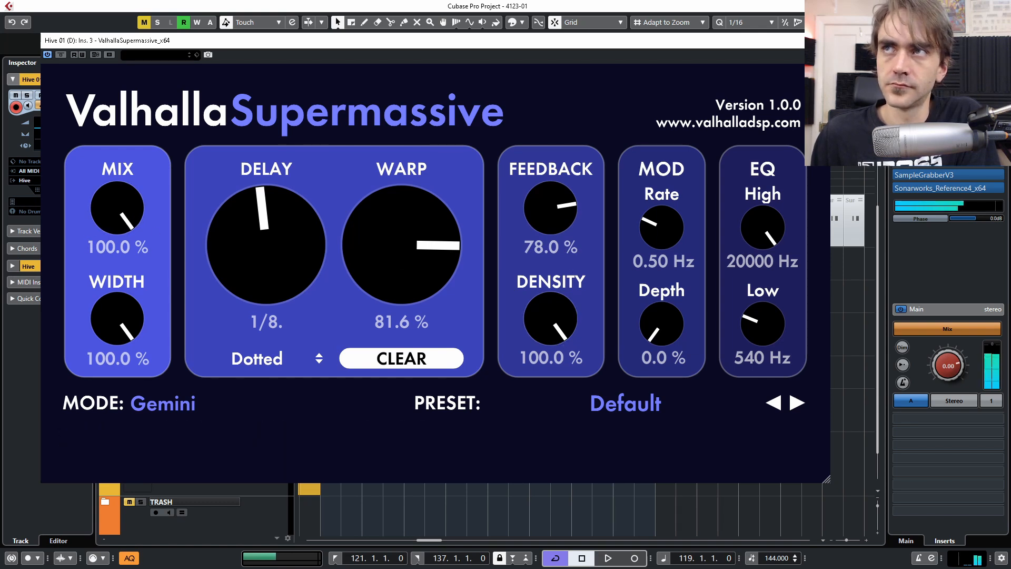
left_click(822, 41)
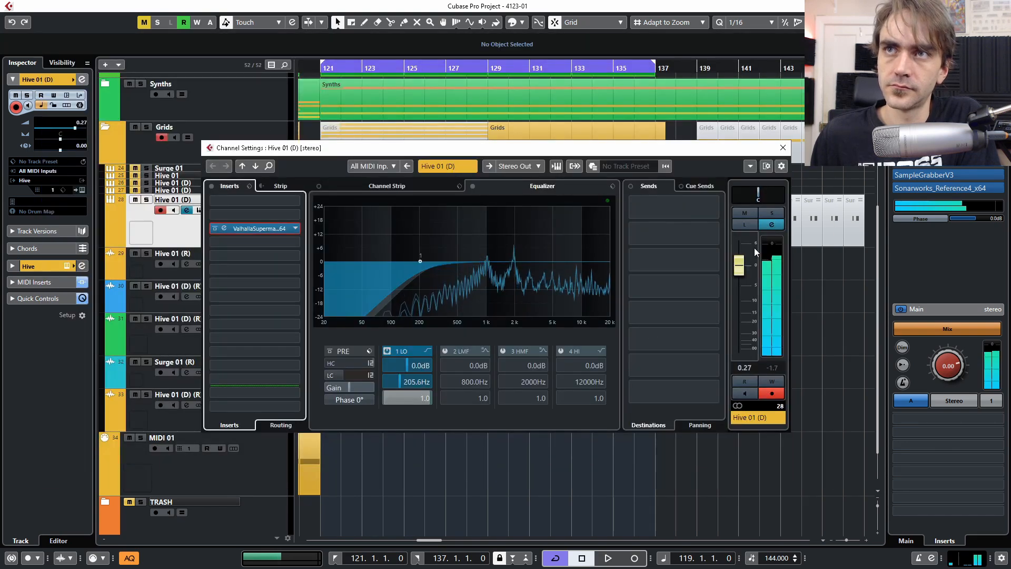
- Close and reopen the Hive 01 (D) channel settings, then open the Supermassive editor again
left_click(784, 149)
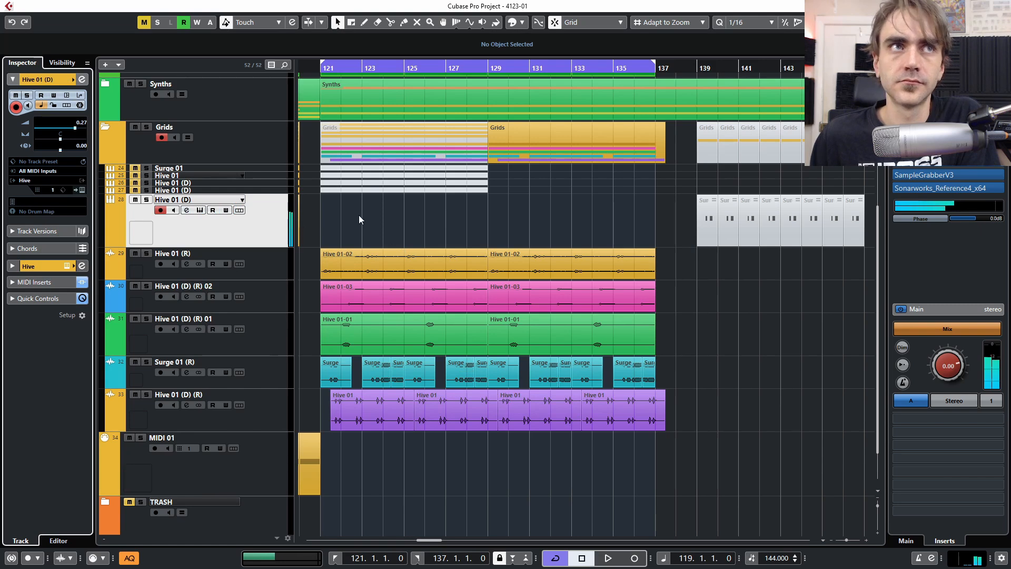
left_click(82, 80)
left_click(225, 230)
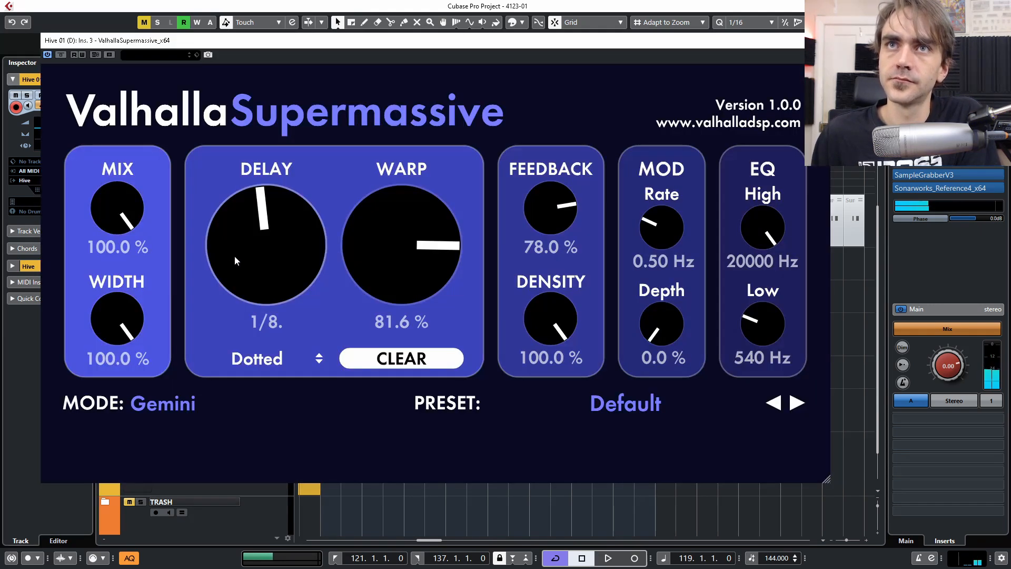
- Set mix to 50.4%, feedback to 84%, density to 80.8% and modulation depth to 28.8%
mouse_move(141, 201)
left_mouse_down()
mouse_move(119, 230)
mouse_move(135, 196)
left_mouse_up()
left_click_drag(558, 200, 560, 197)
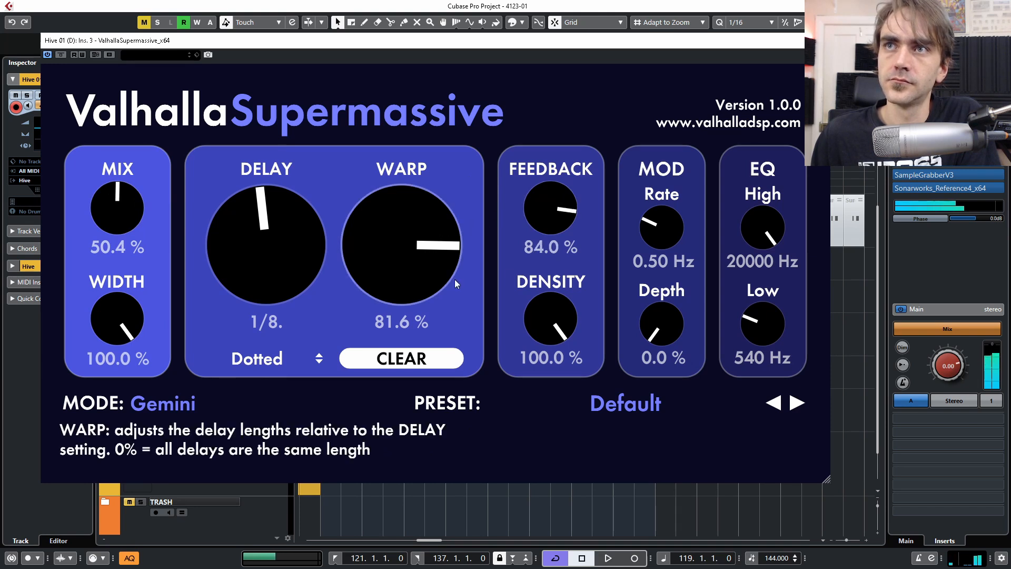
left_click_drag(546, 305, 542, 363)
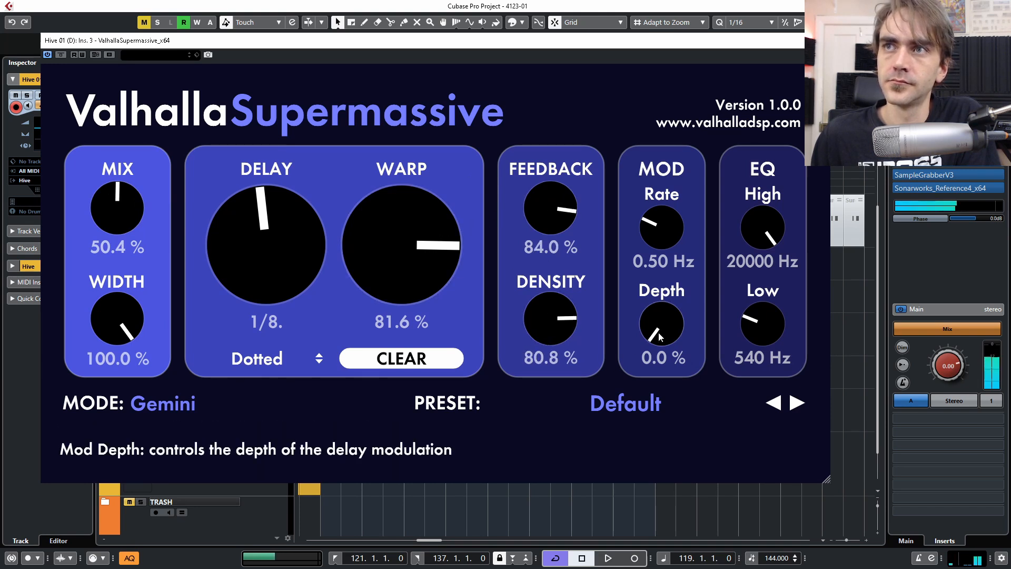
left_click_drag(648, 311, 683, 290)
left_click_drag(648, 328, 647, 324)
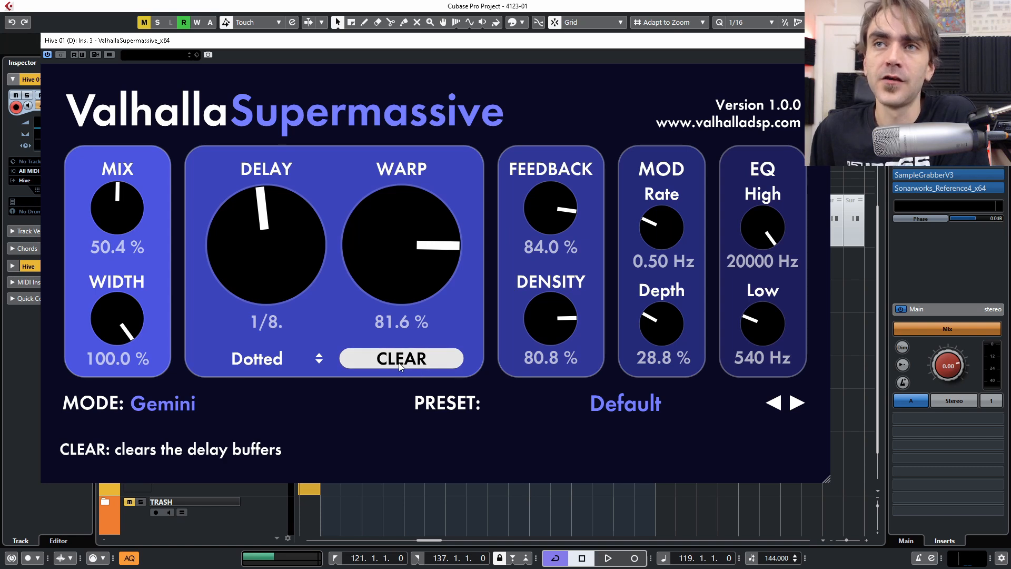
- Try the Hydra delay mode, clear the delay buffers, then switch the mode to Centaurus
left_click(165, 402)
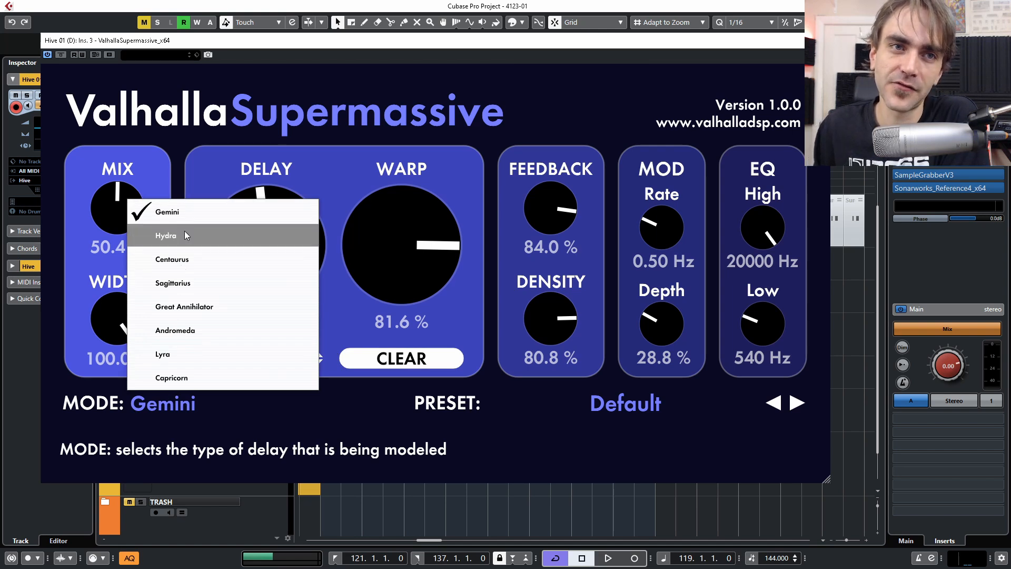
left_click(337, 464)
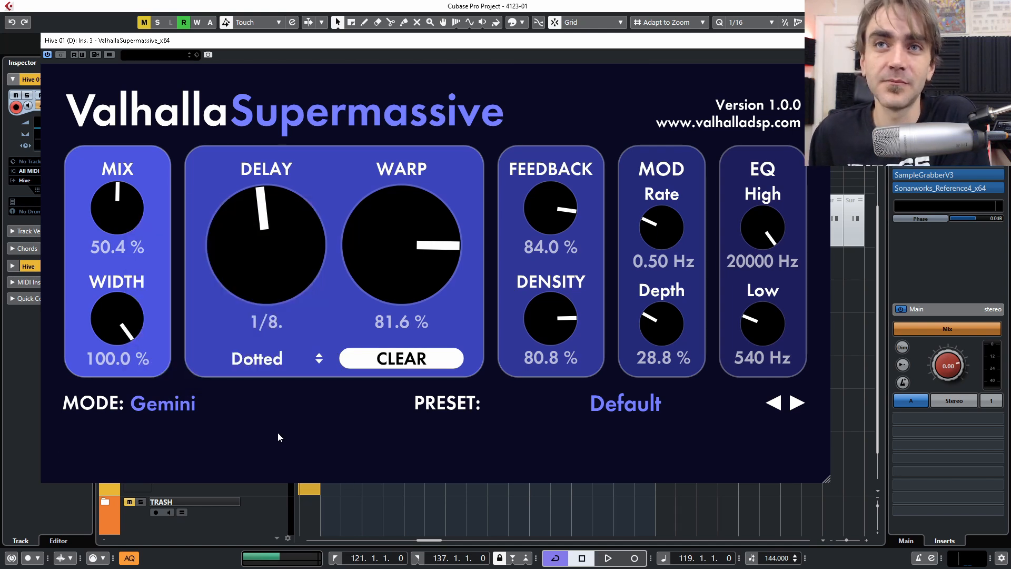
left_click(189, 405)
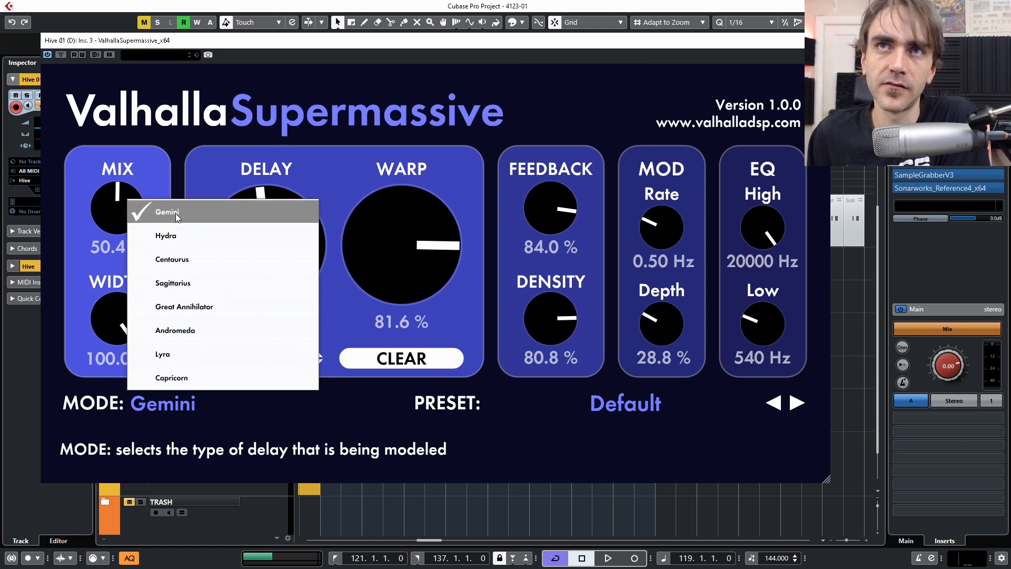
left_click(257, 439)
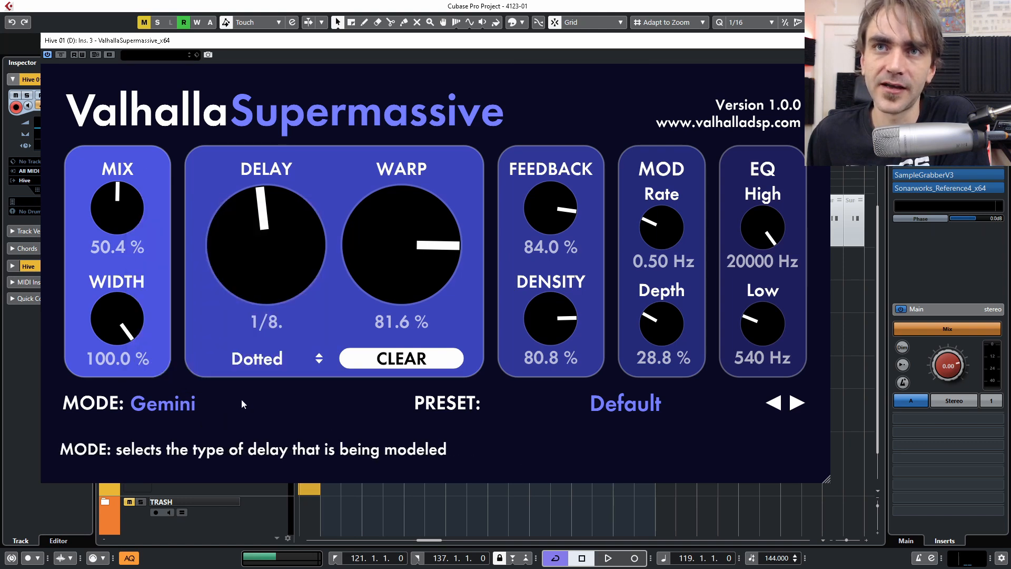
left_click(175, 404)
left_click(193, 428)
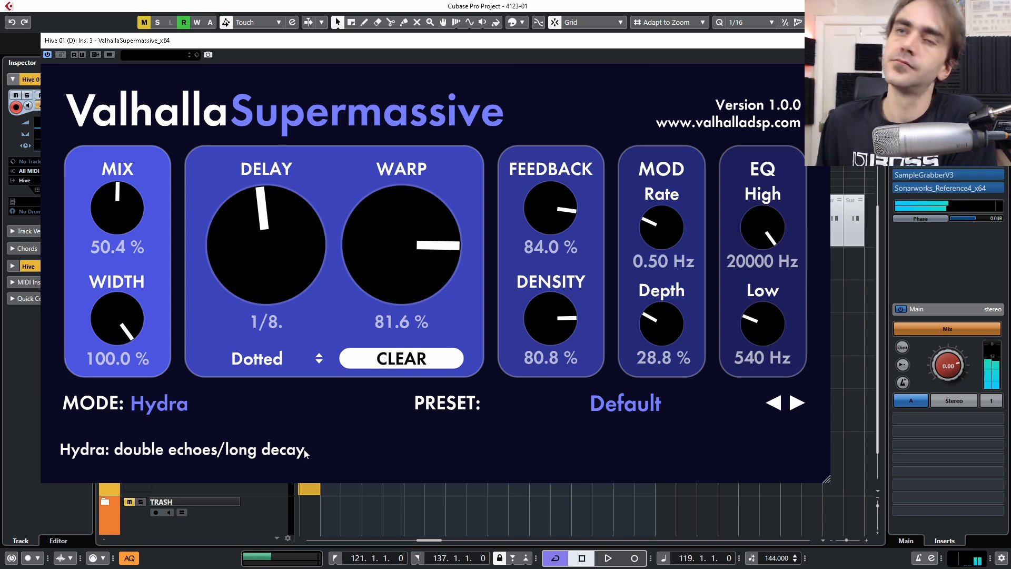
left_click(375, 361)
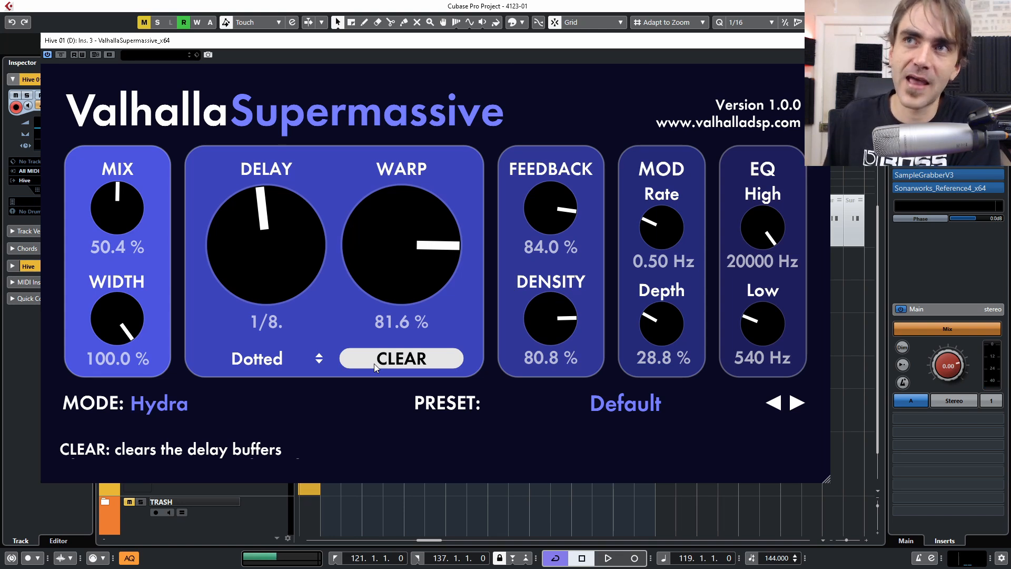
left_click(172, 407)
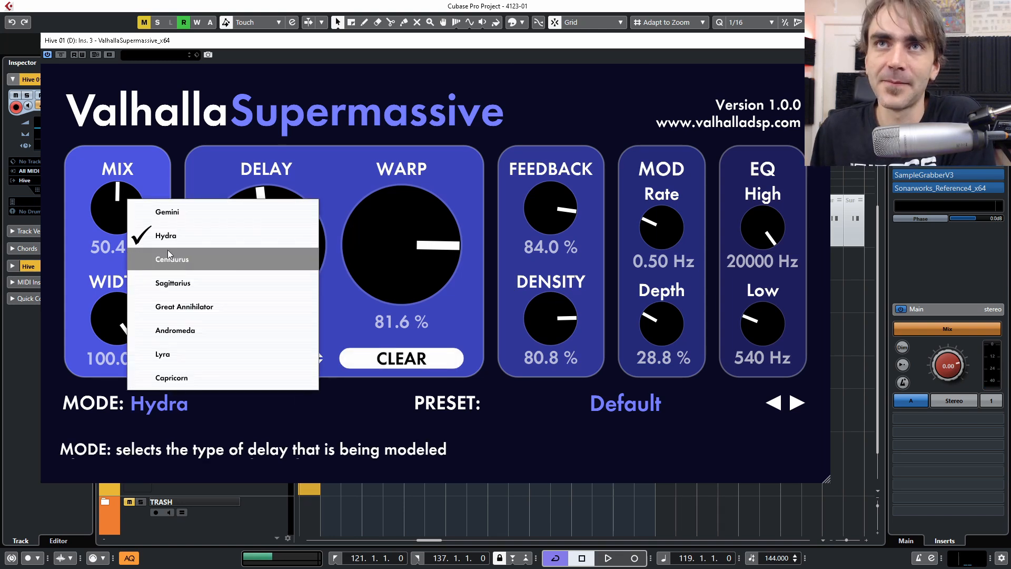
left_click(159, 257)
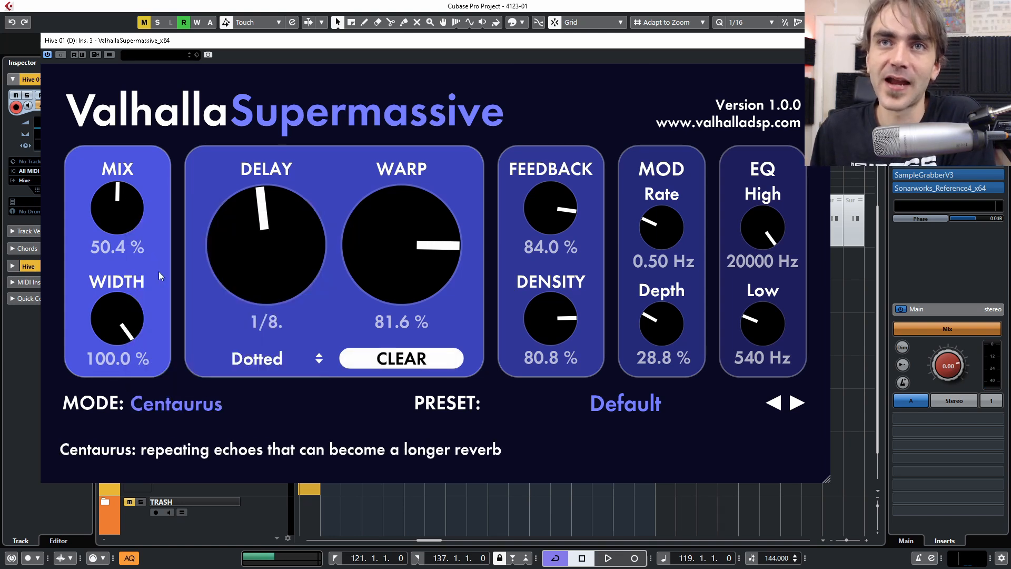
- Loop playback with Cycle on and settle the Centaurus delay at 41.6% mix and 76% feedback
left_click(557, 558)
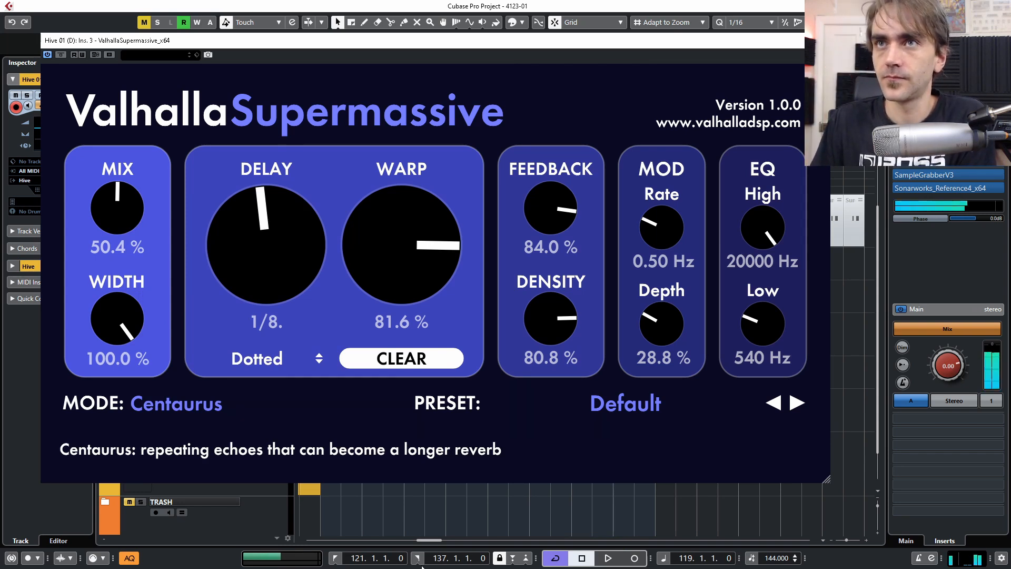
left_click_drag(557, 213, 562, 196)
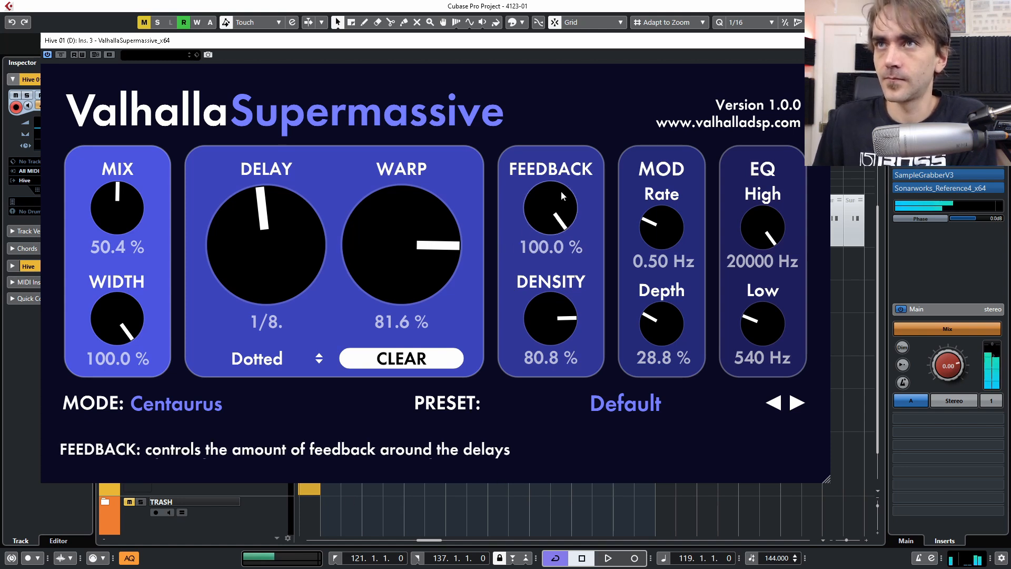
left_click_drag(129, 203, 152, 146)
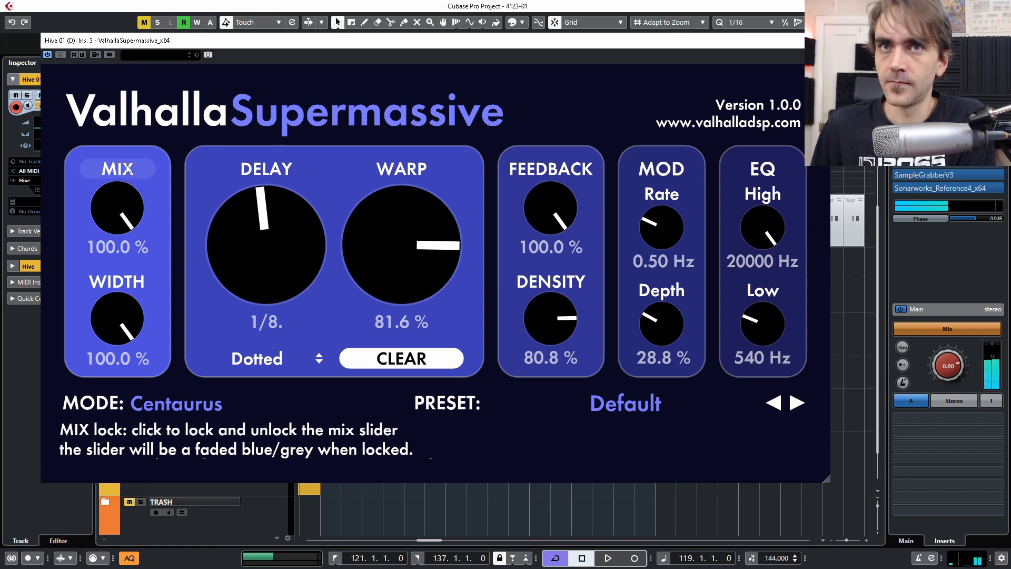
left_click_drag(127, 185, 143, 277)
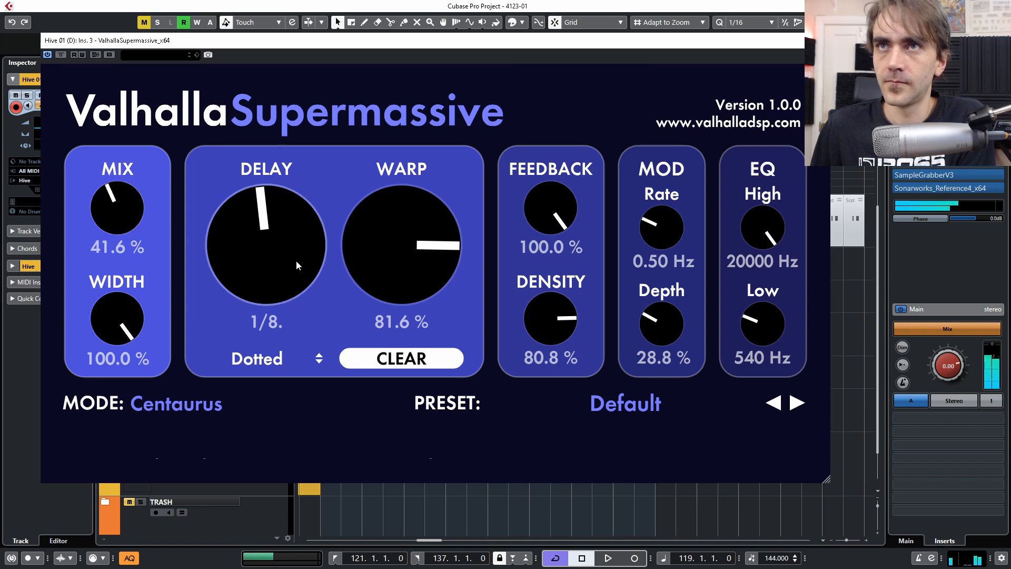
left_click_drag(553, 206, 548, 221)
left_click(198, 409)
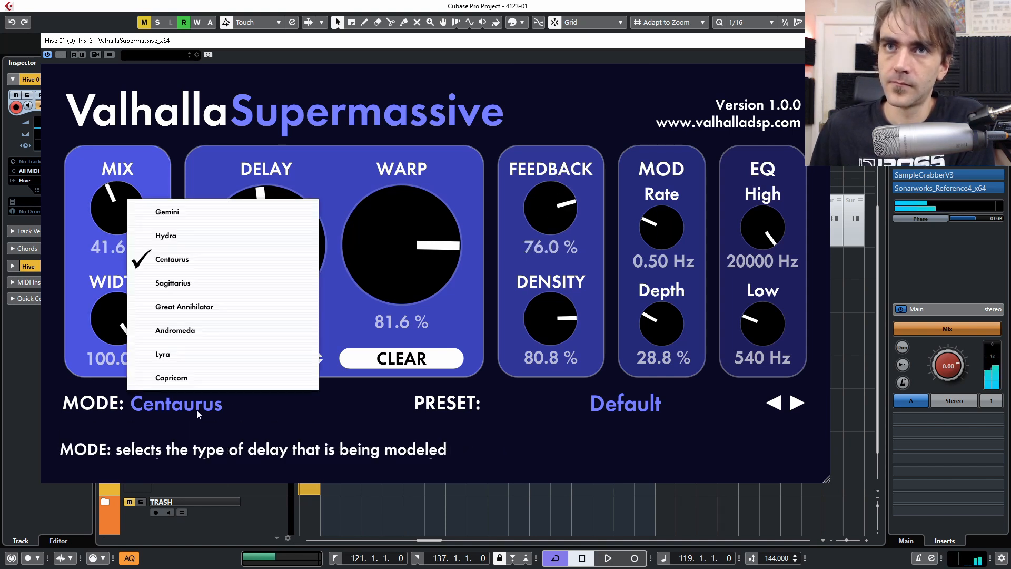
- Try Sagittarius and Great Annihilator, settle Supermassive on Andromeda mode, and close the plugin
left_click(177, 283)
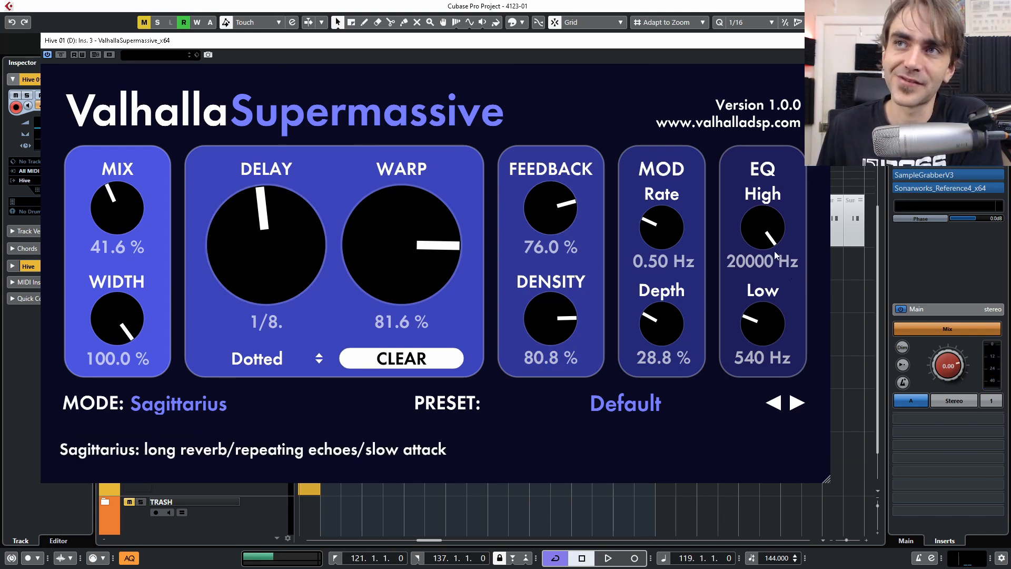
left_click(177, 404)
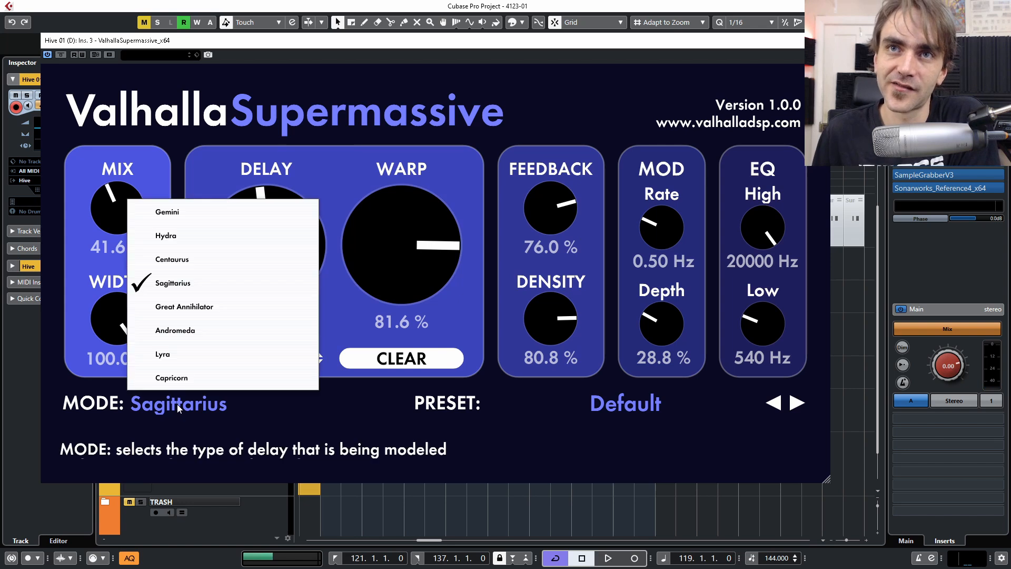
left_click(173, 312)
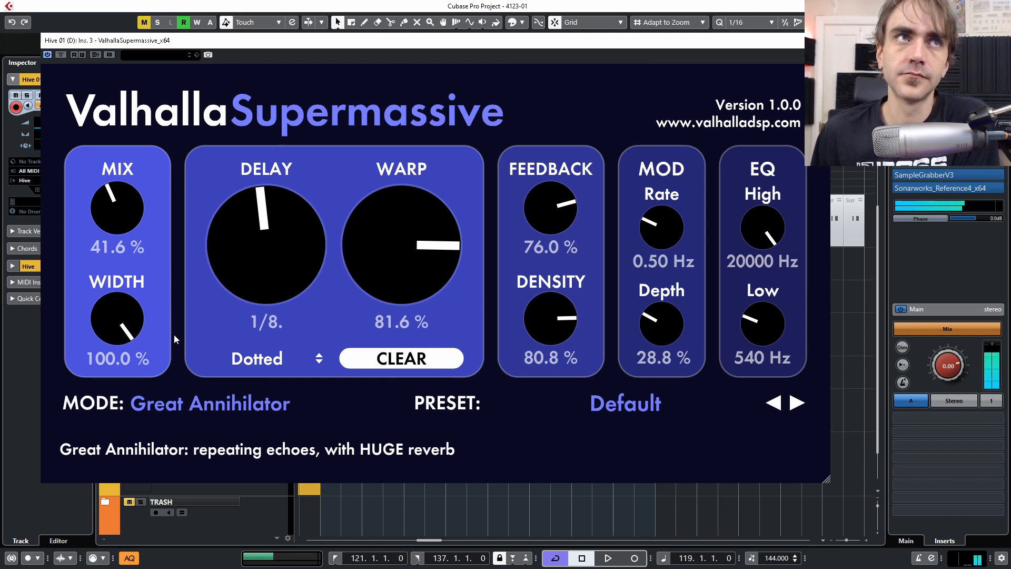
left_click(195, 406)
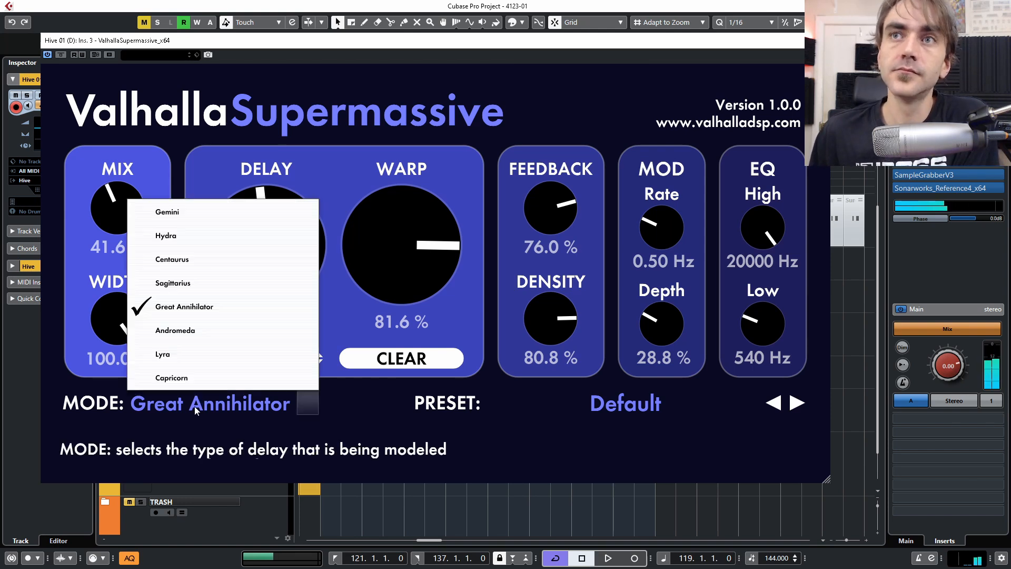
left_click(209, 328)
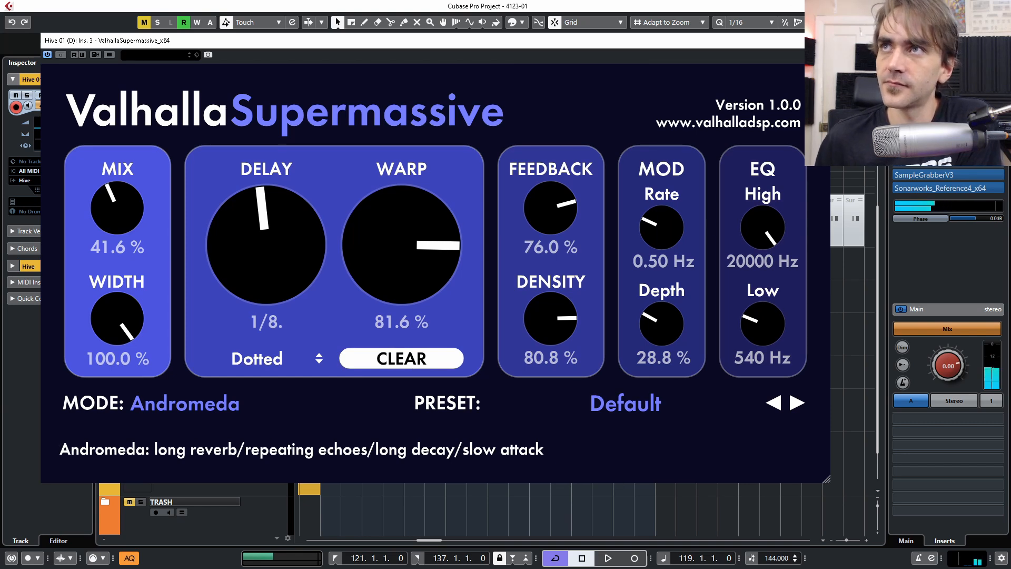
left_click(823, 41)
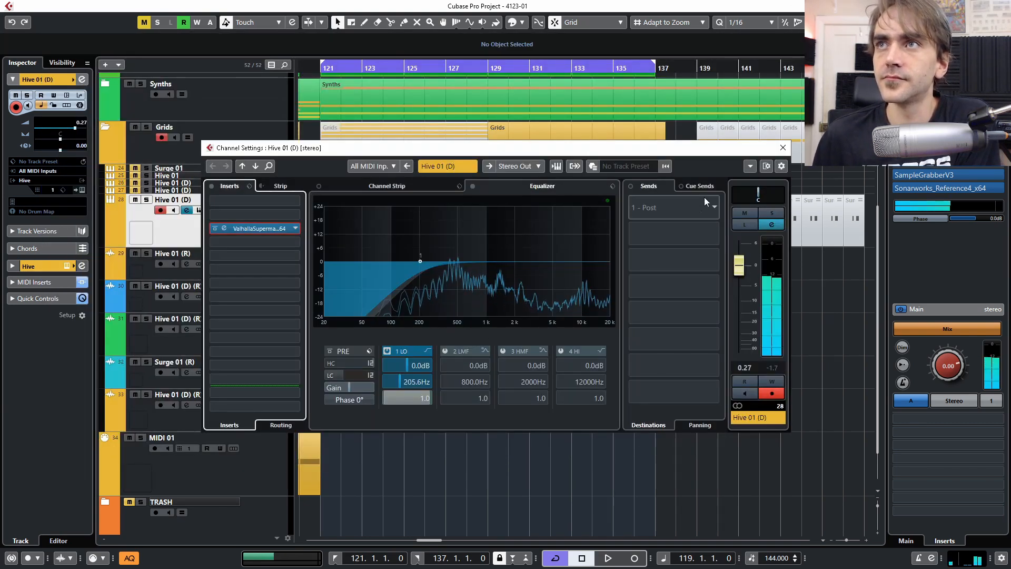
- Close the channel settings and mute the Grids folder
left_click(784, 148)
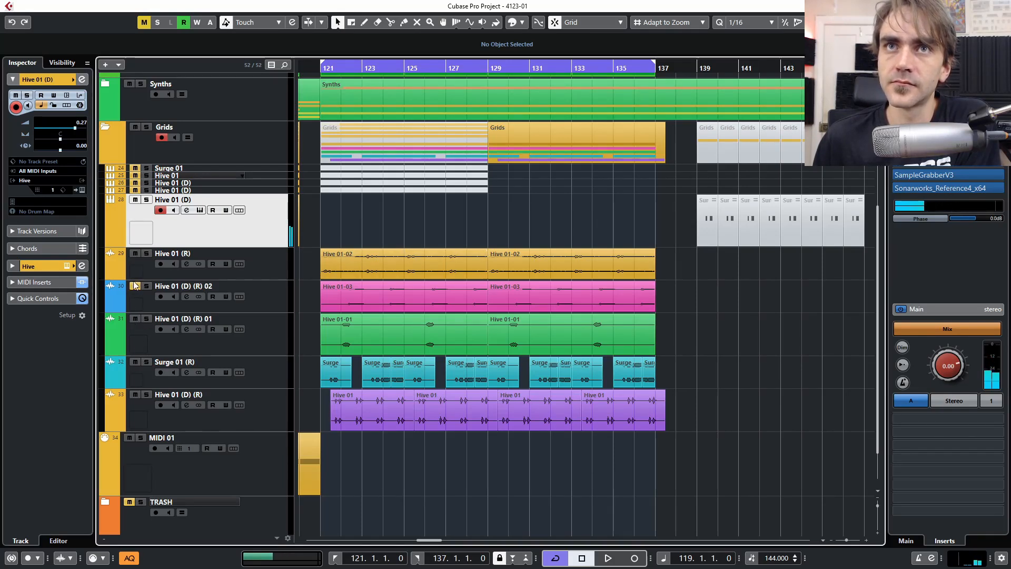
left_click(135, 127)
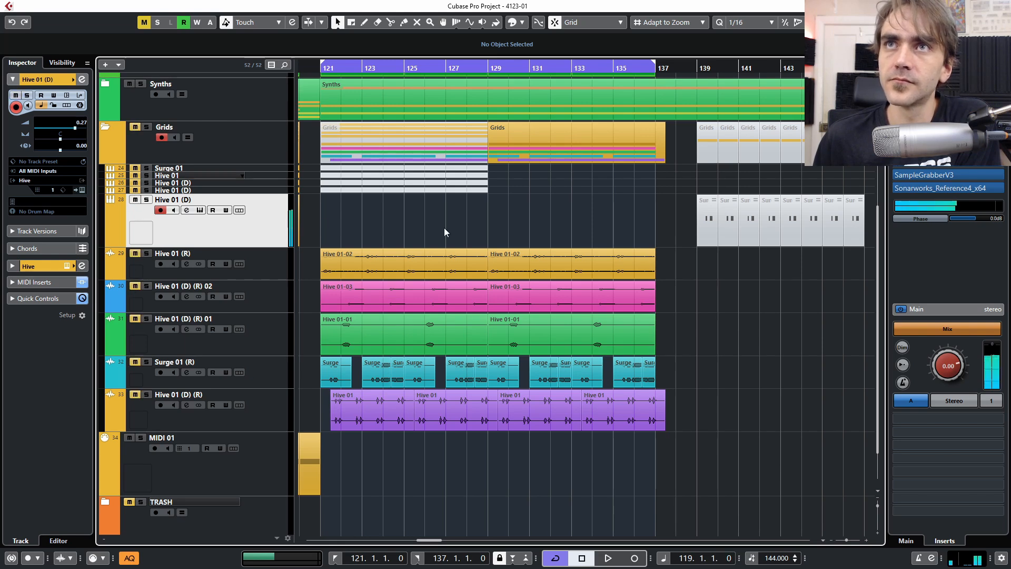
scroll(403, 238, "up", 3)
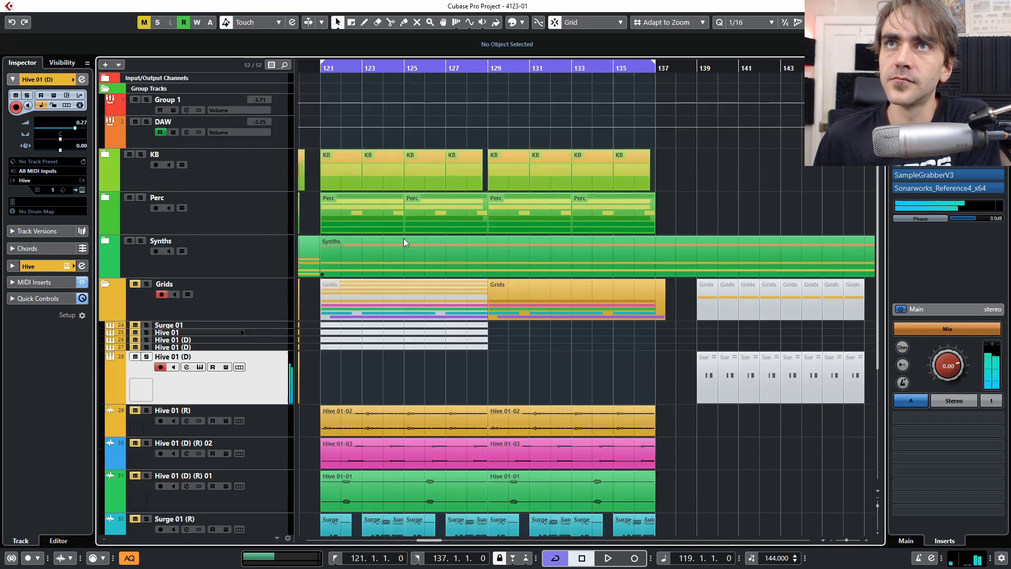
- Create a two-bar Hive 01 (D) part at bar 121 holding a half-bar C2 note
double_click(326, 380)
double_click(327, 384)
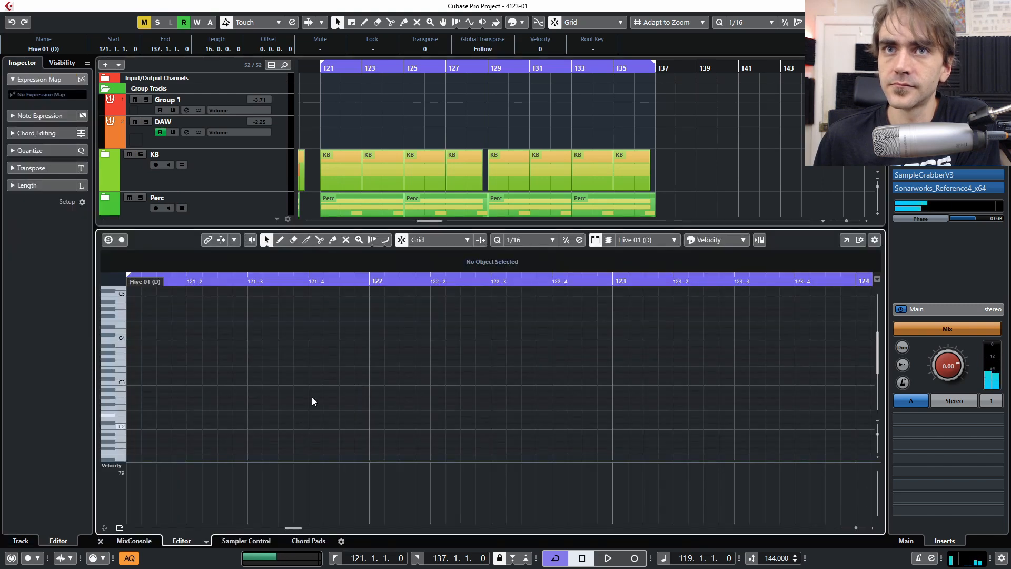
left_click(132, 427)
left_click_drag(139, 433, 248, 429)
key("space")
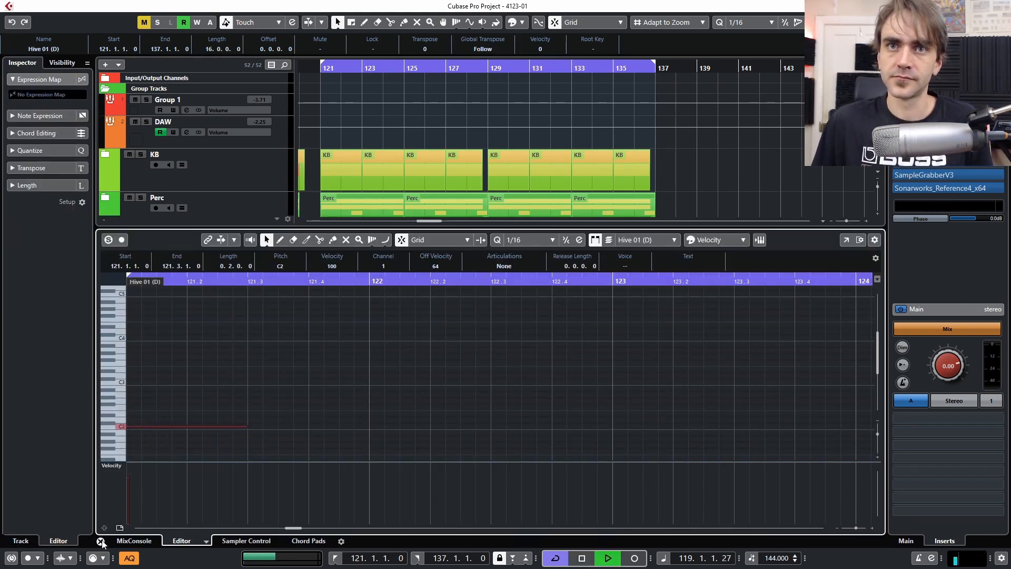
left_click(101, 541)
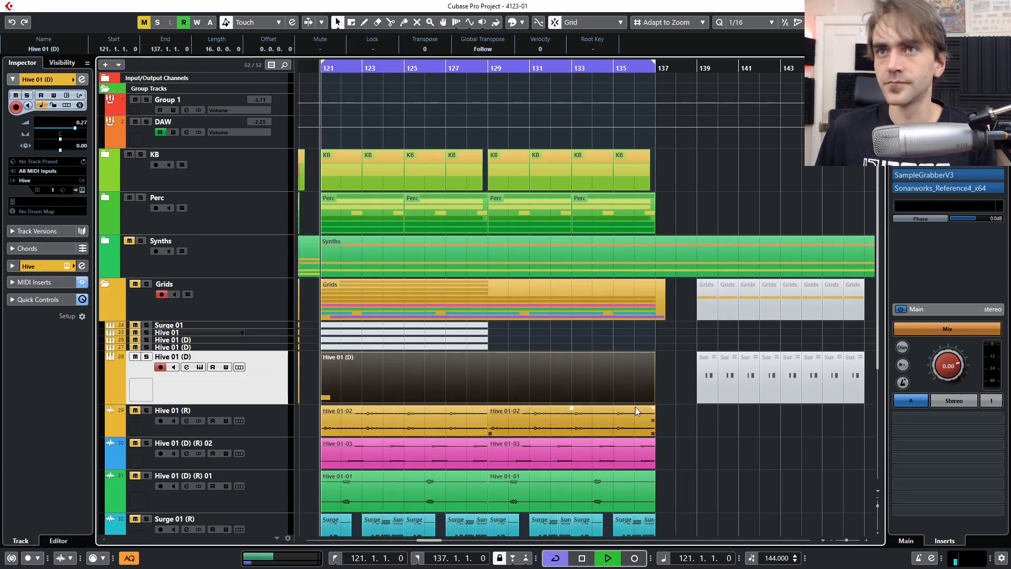
mouse_move(653, 401)
left_mouse_down()
mouse_move(338, 402)
mouse_move(672, 396)
left_mouse_up()
scroll(659, 423, "down", 2)
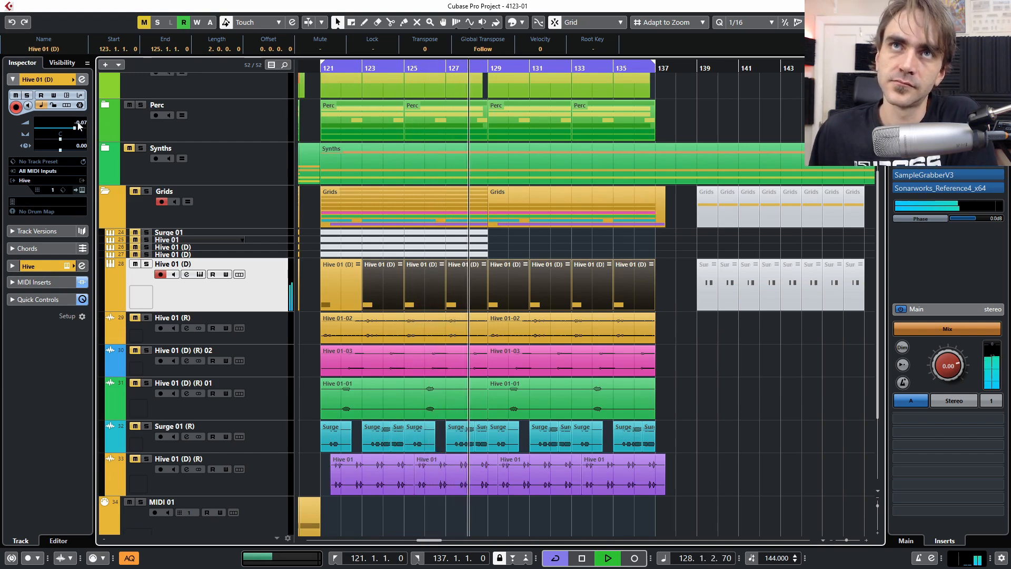
- Add a -5 dB low-mid EQ cut at 661.3 Hz (Q 0.9) and set Hive 01 (D) volume to -0.69
left_click(82, 80)
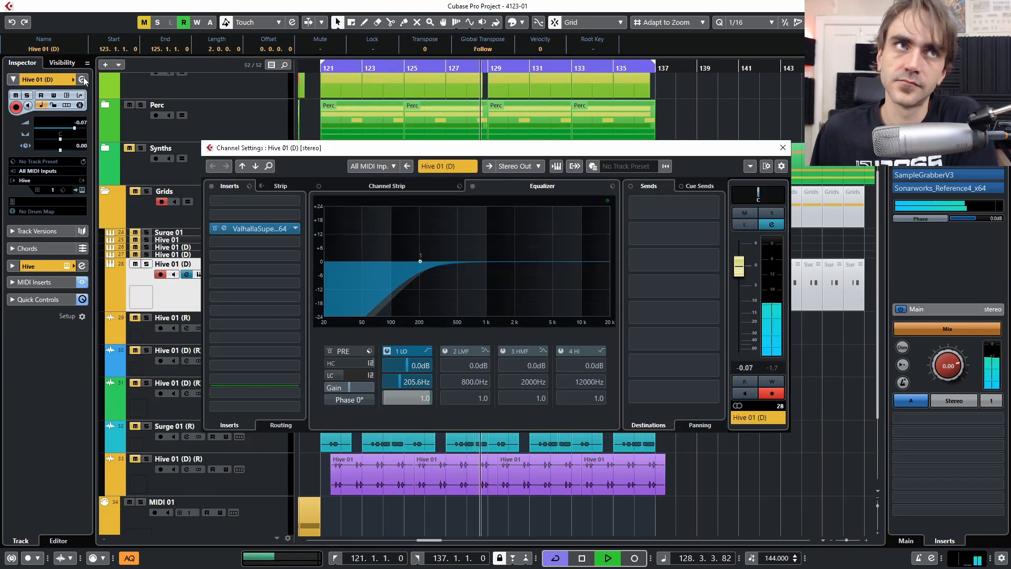
left_click(460, 272)
left_click_drag(460, 271, 460, 271)
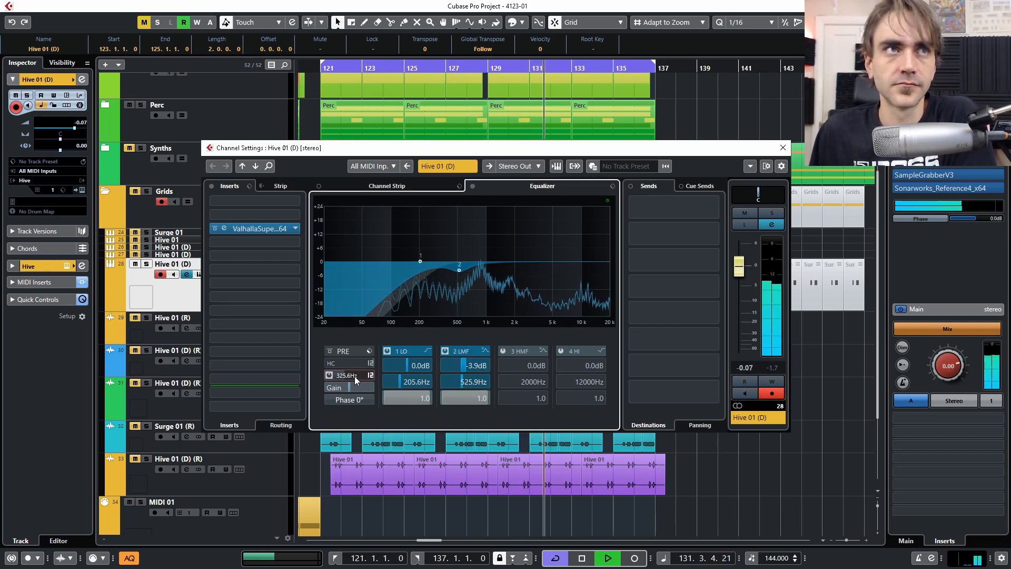
left_click_drag(740, 269, 740, 271)
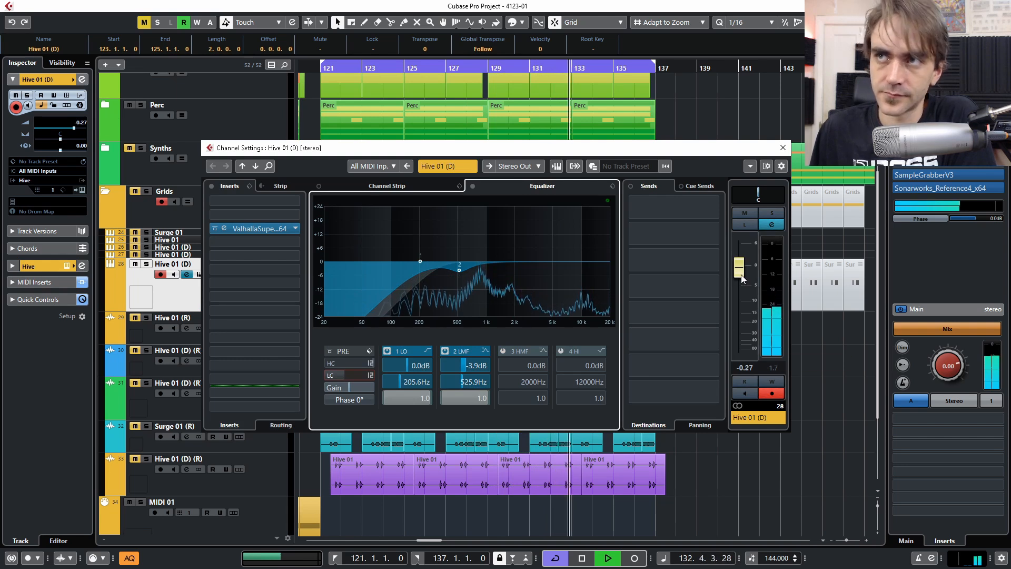
scroll(737, 267, "down", 1)
scroll(739, 270, "down", 1)
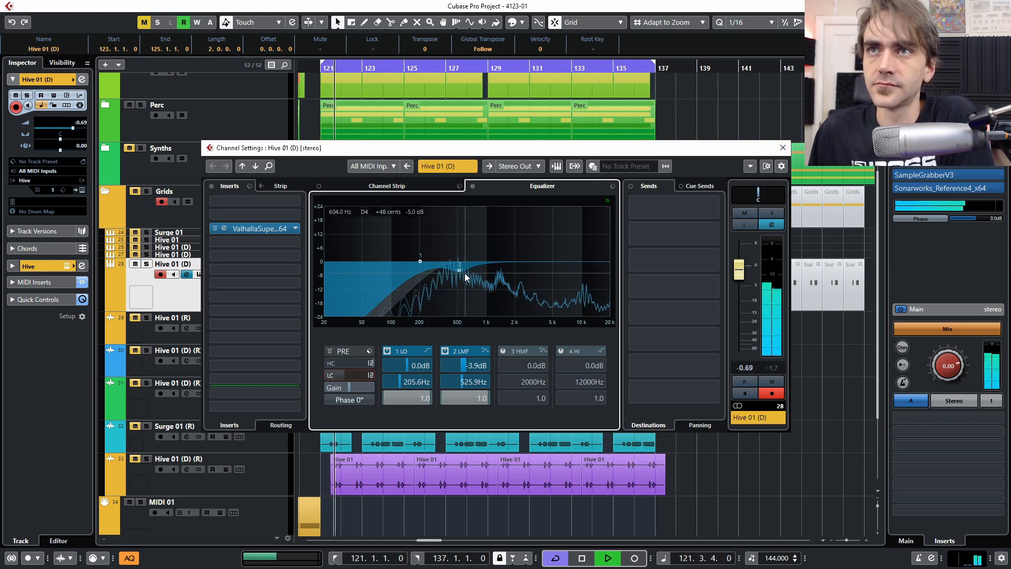
left_click_drag(459, 270, 475, 277)
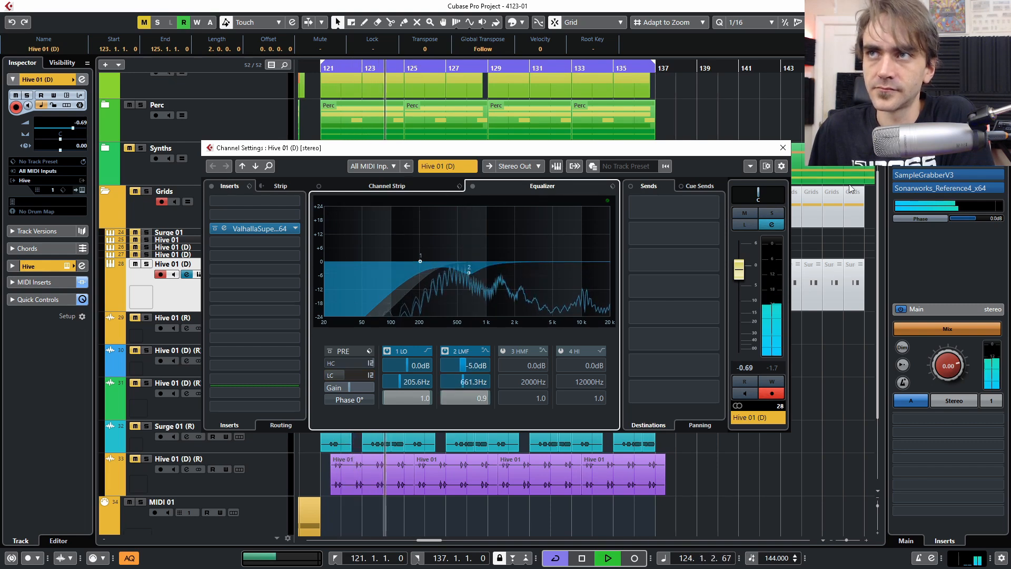
left_click(782, 148)
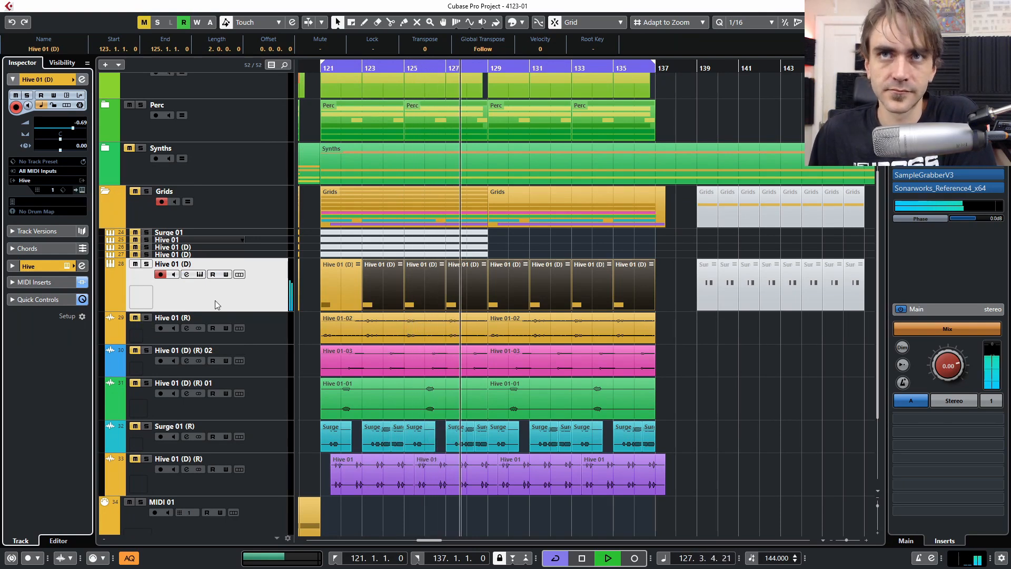
- Move Hive 01 (D) above Grids and unmute the Synths folder and the (R) tracks
left_click_drag(209, 303, 169, 200)
left_click(130, 149)
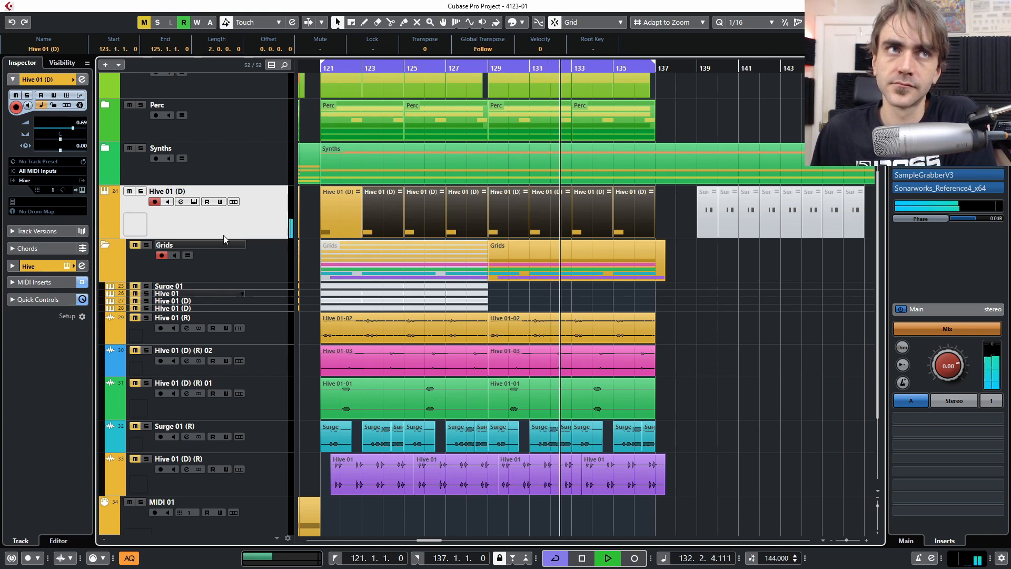
scroll(79, 127, "up", 1)
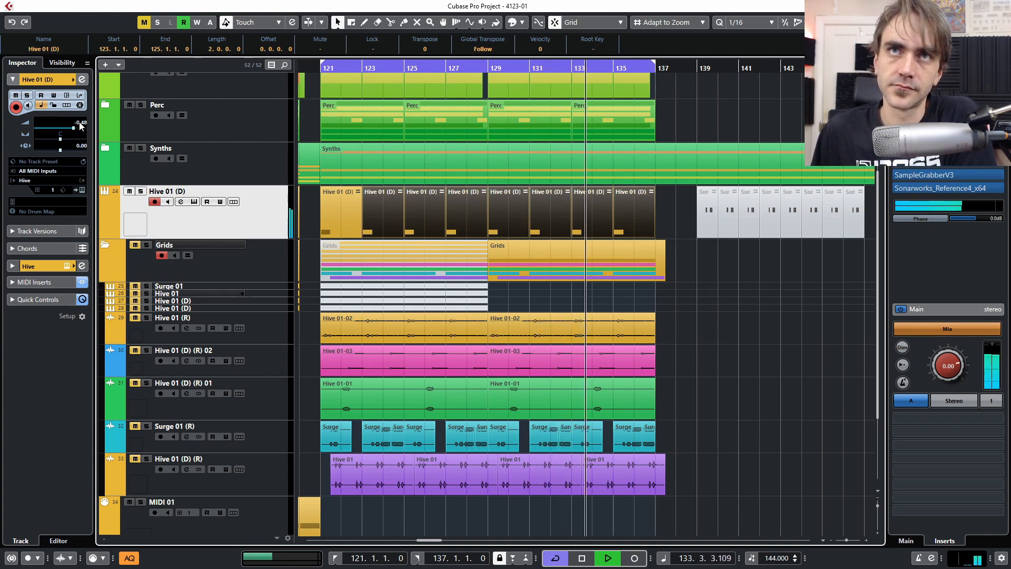
left_click(139, 467)
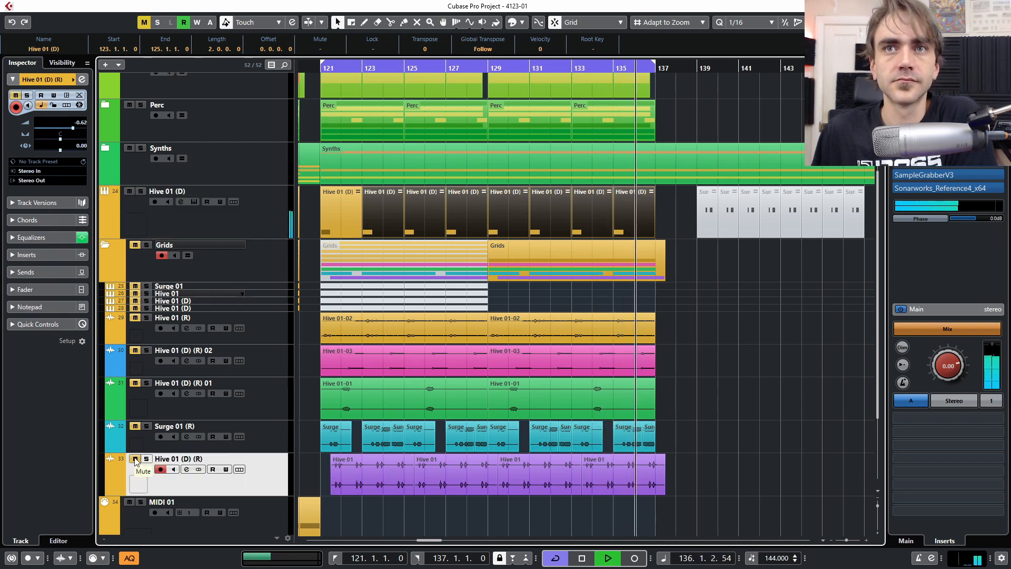
left_click(135, 425)
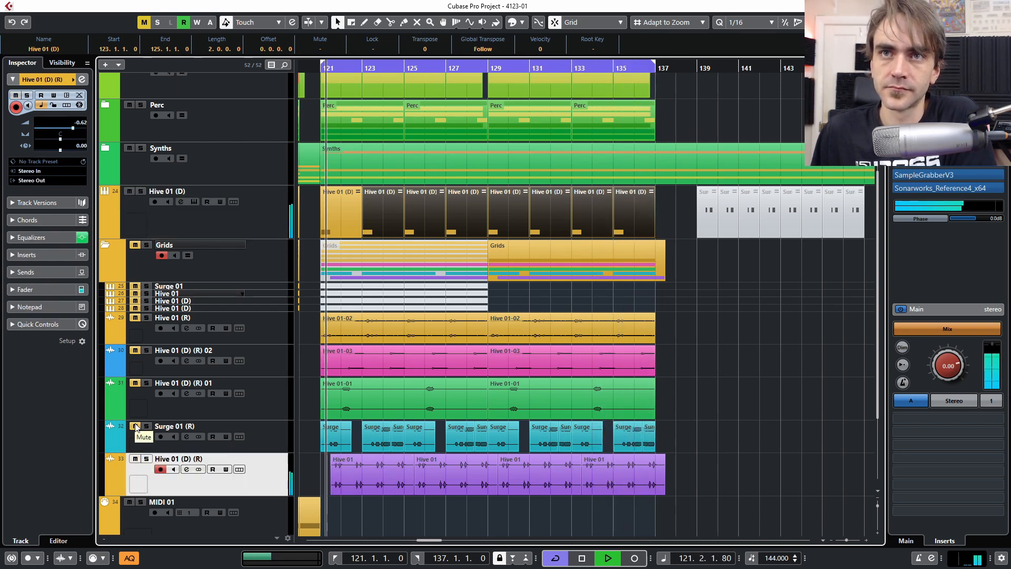
left_click(135, 384)
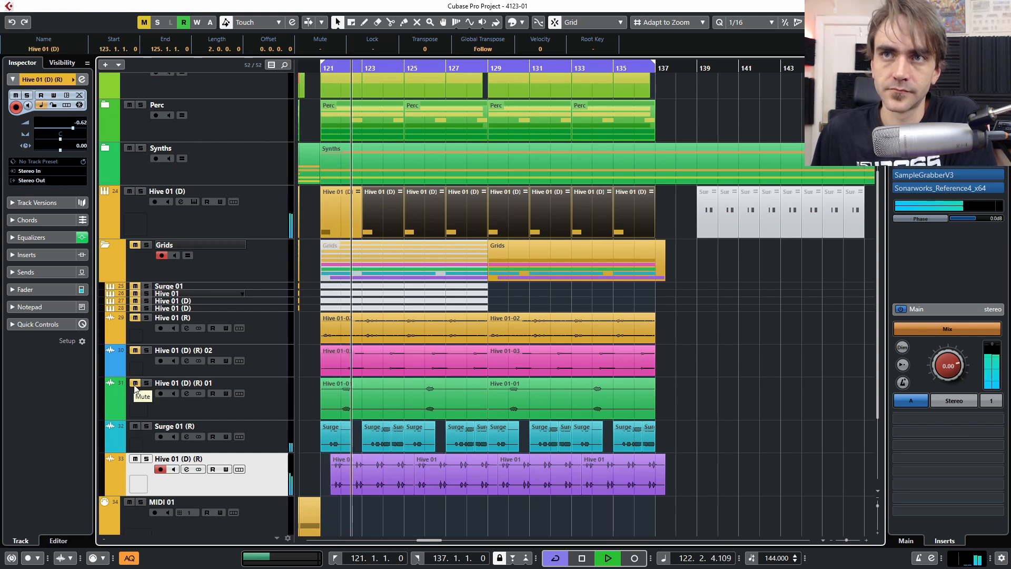
left_click(135, 350)
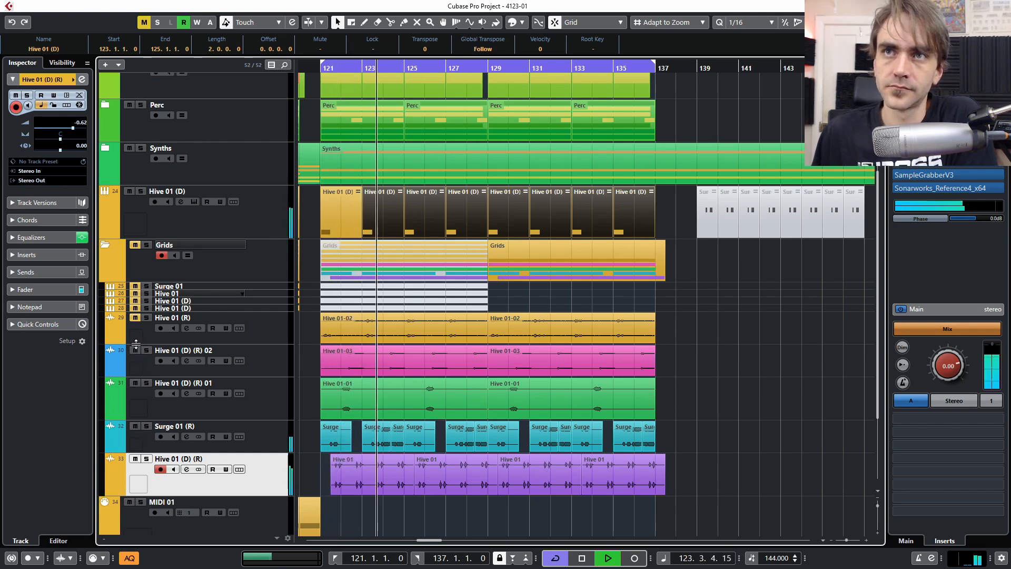
left_click(131, 324)
left_click(135, 318)
- Briefly solo Hive 01 (D) (R) 01, then return playback to bar 121
left_click(267, 428)
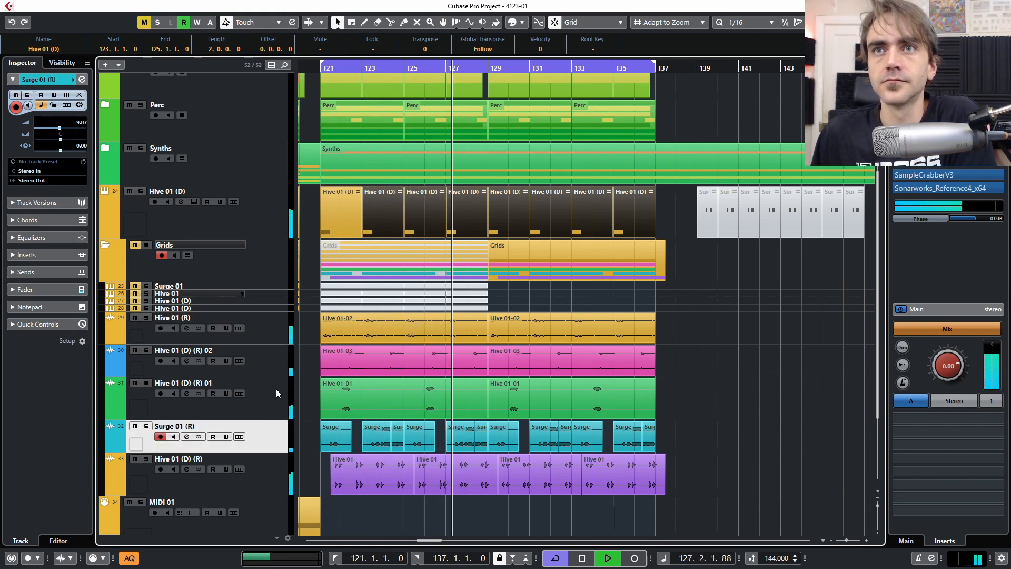
left_click(127, 193)
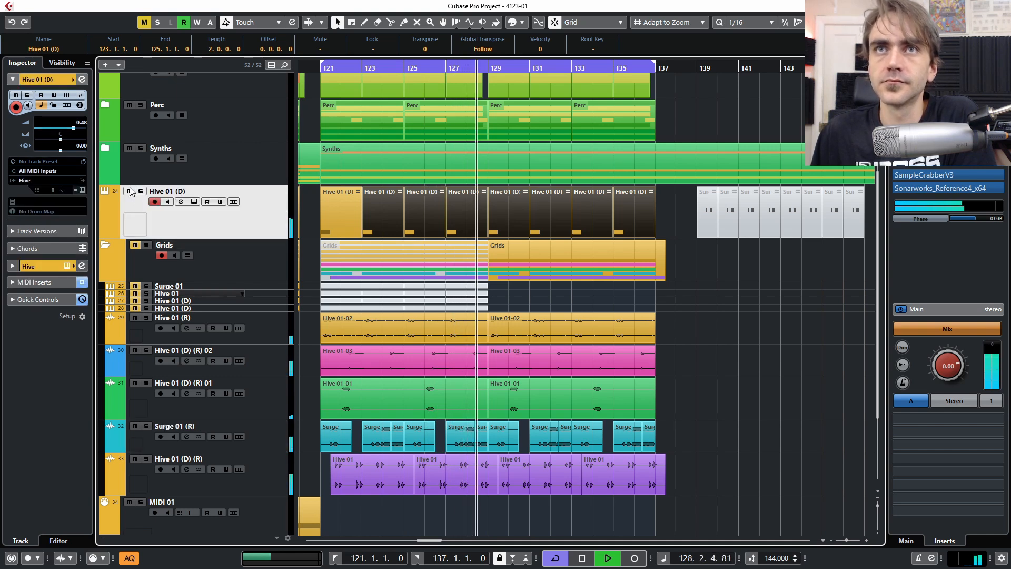
left_click(147, 383)
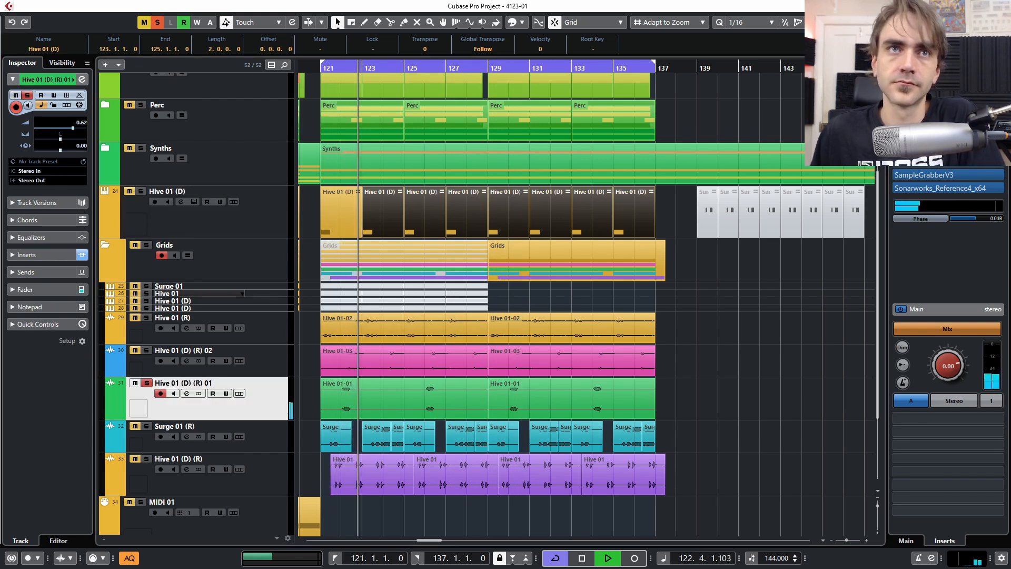
left_click(147, 383)
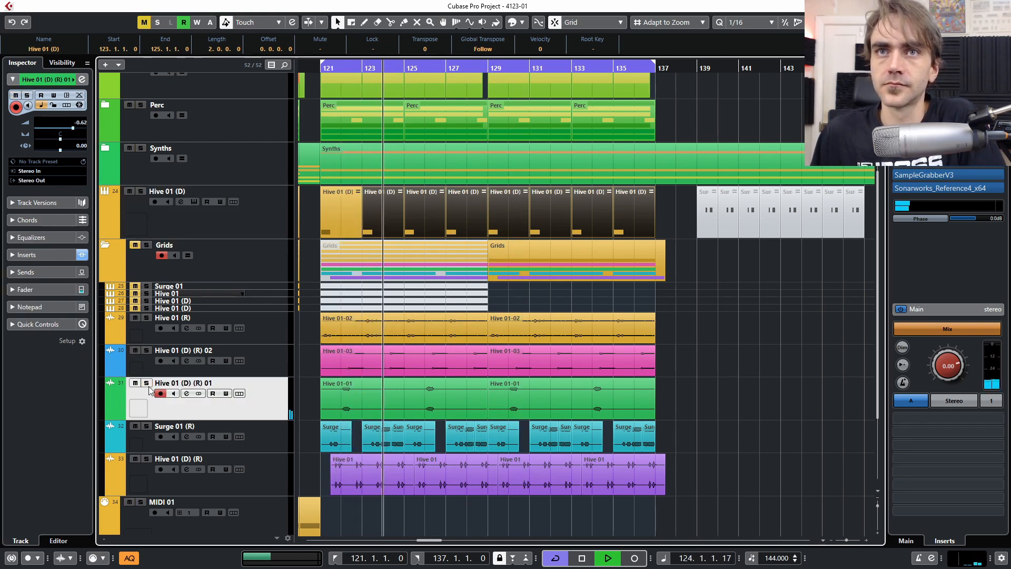
key("KP_1")
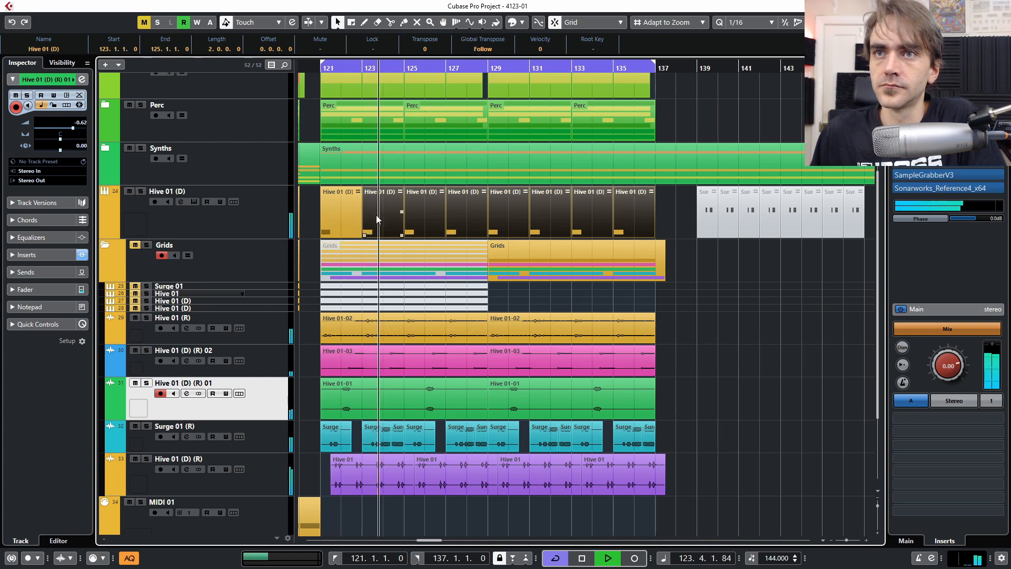
left_click(665, 226)
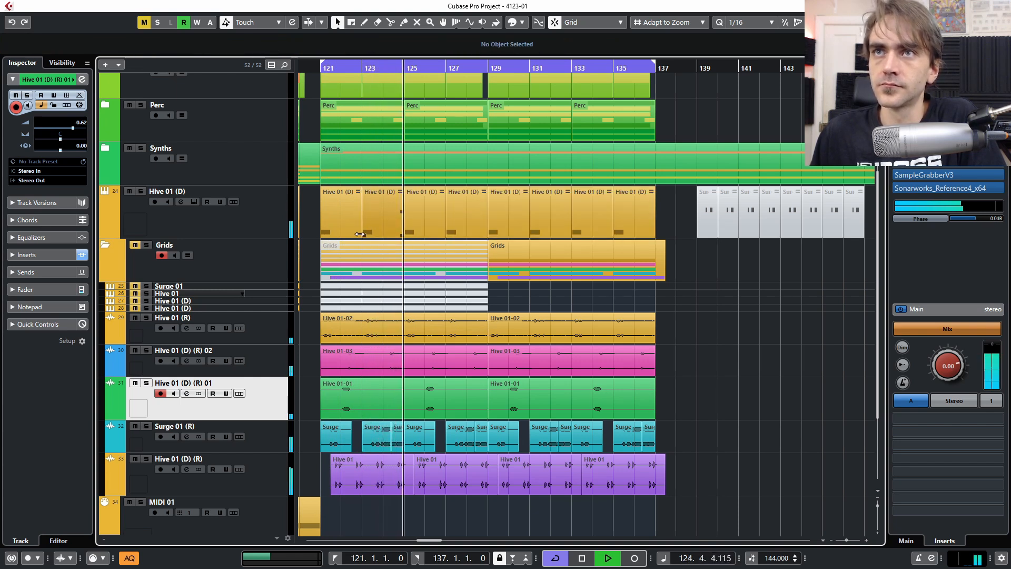
left_click(388, 221)
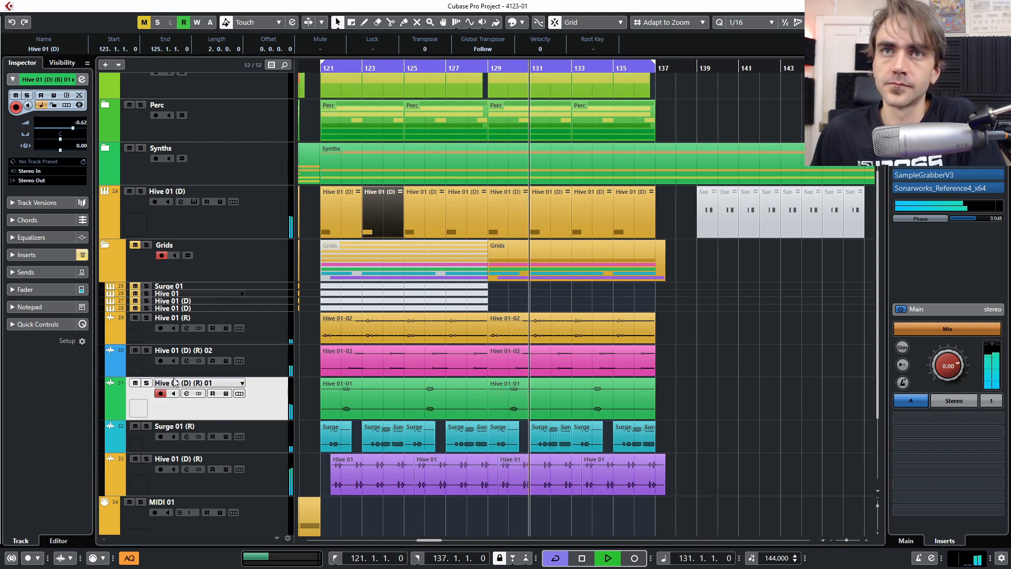
key("space")
left_click(147, 383)
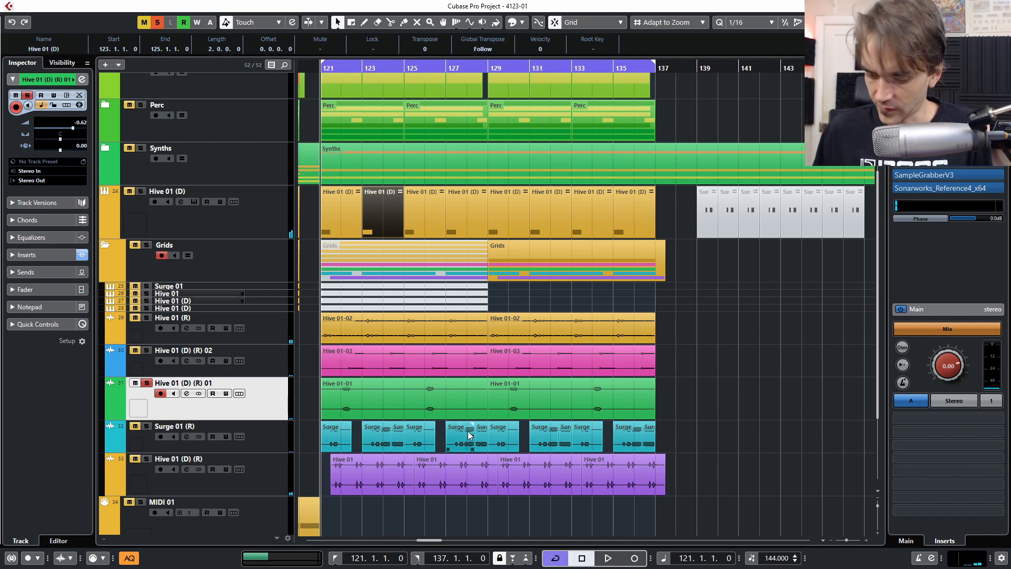
key("space")
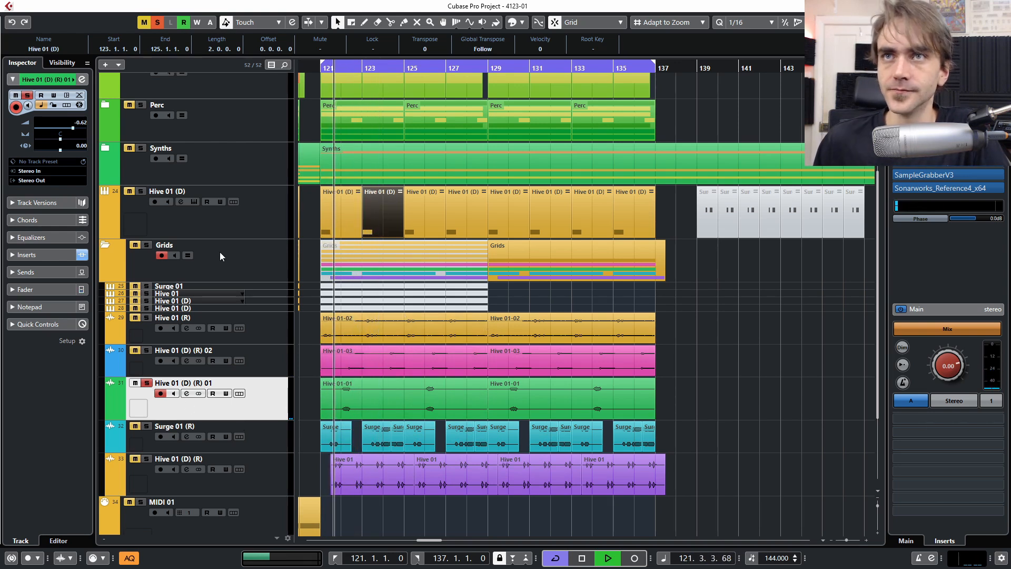
key("space")
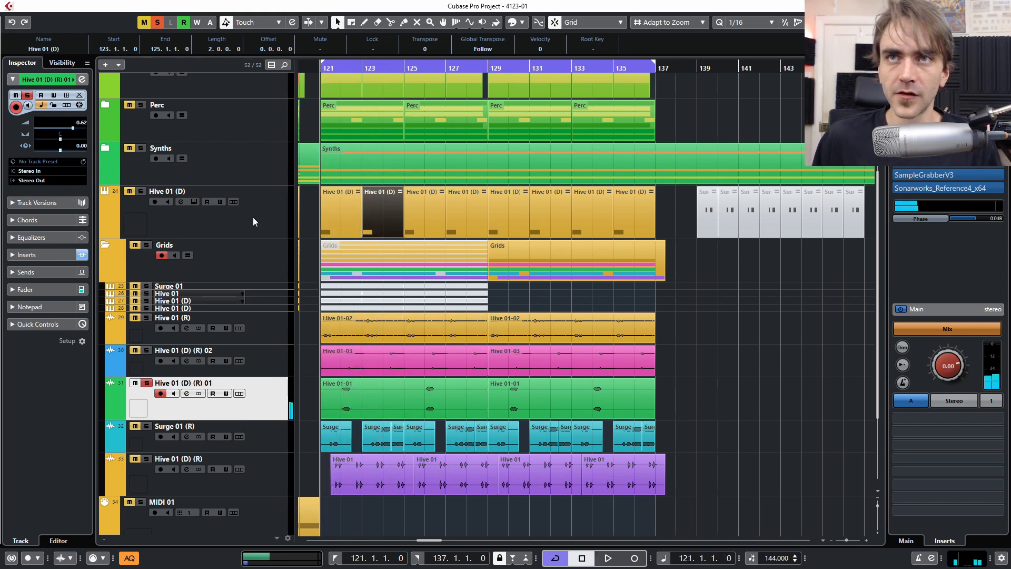
left_click(146, 381)
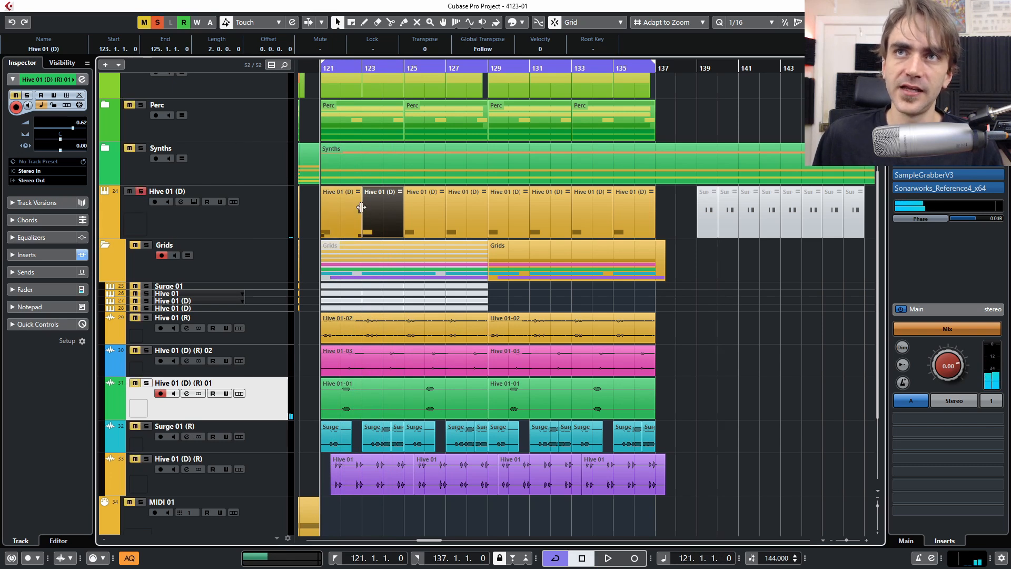
key("space")
left_click(340, 222)
- Raise the Supermassive MIX on Hive 01 (D)'s Insert 3 to 100 % and close the plugin
key("space")
left_click(126, 211)
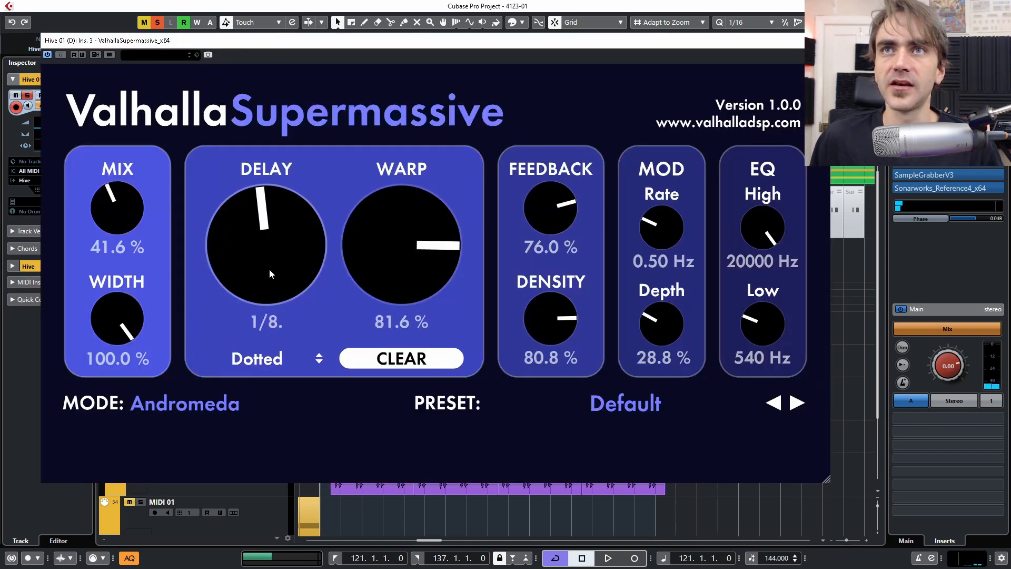
left_click_drag(144, 227, 148, 169)
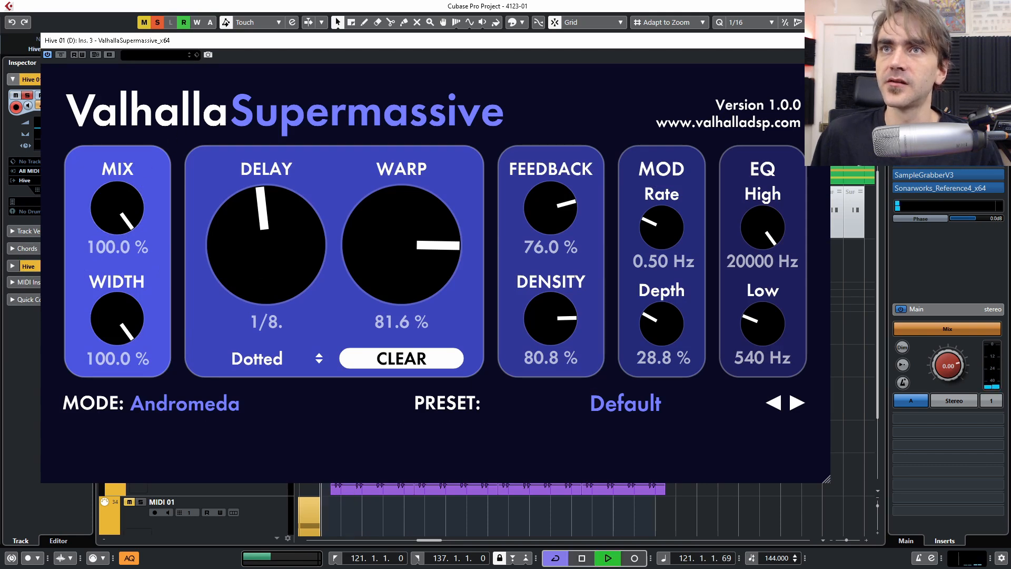
left_click(818, 41)
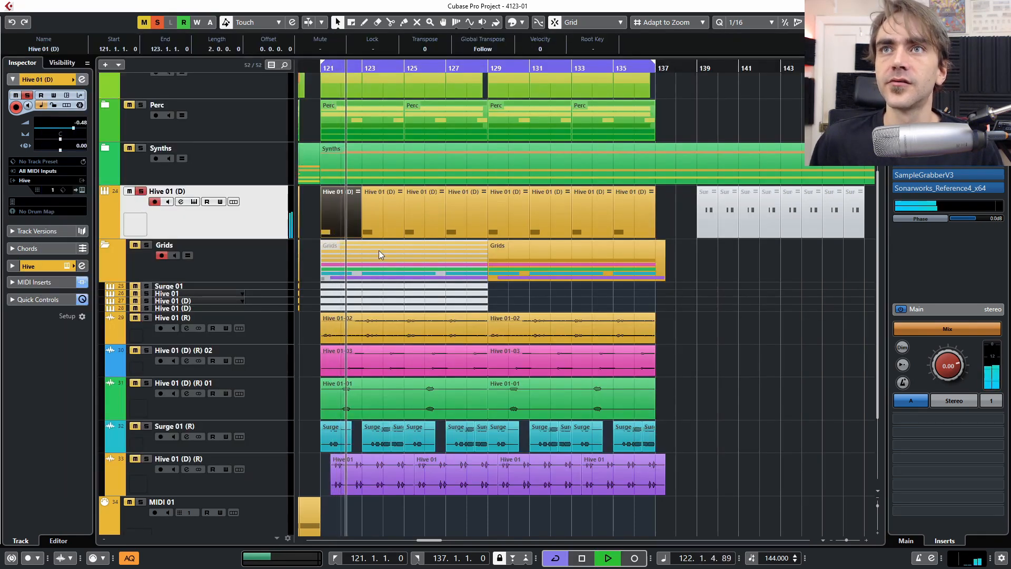
- Mute the Hive 01 (D) parts at bars 123, 127, 131 and 135
key("space")
left_click(377, 230)
key("7")
left_click(378, 230)
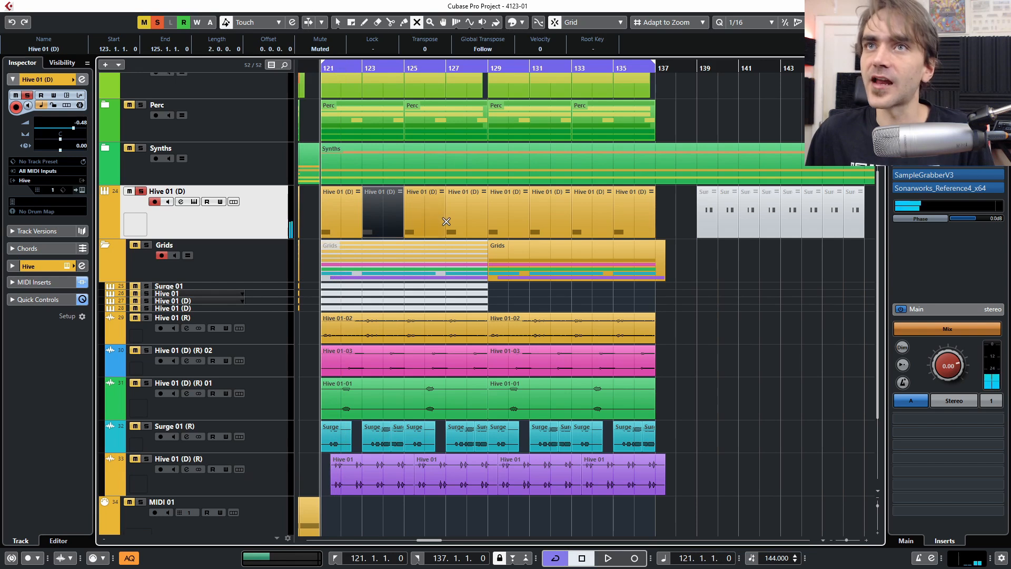
left_click(465, 219)
left_click(546, 218)
left_click(617, 217)
key("1")
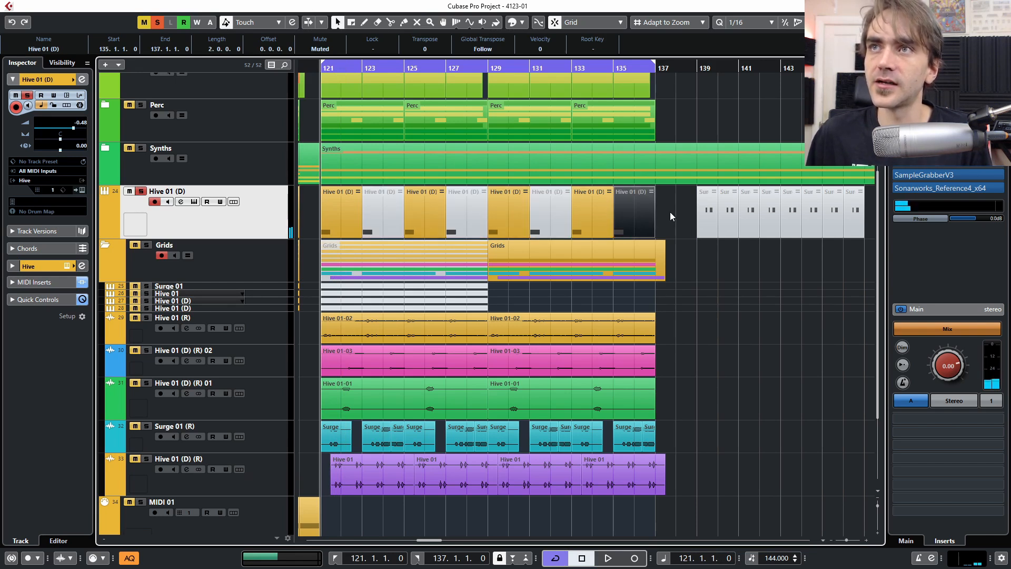
left_click_drag(679, 198, 496, 217)
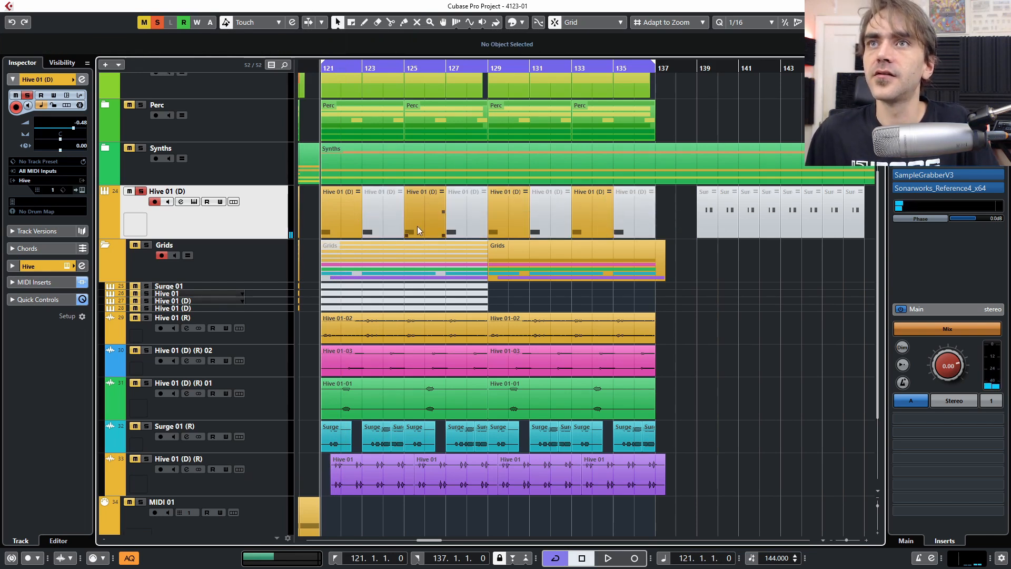
- Delete the muted parts at bars 123, 127 and 131 and make the new audio track taller
left_click(385, 227)
key("Delete")
left_click(464, 219)
key("Delete")
left_click(545, 210)
key("Delete")
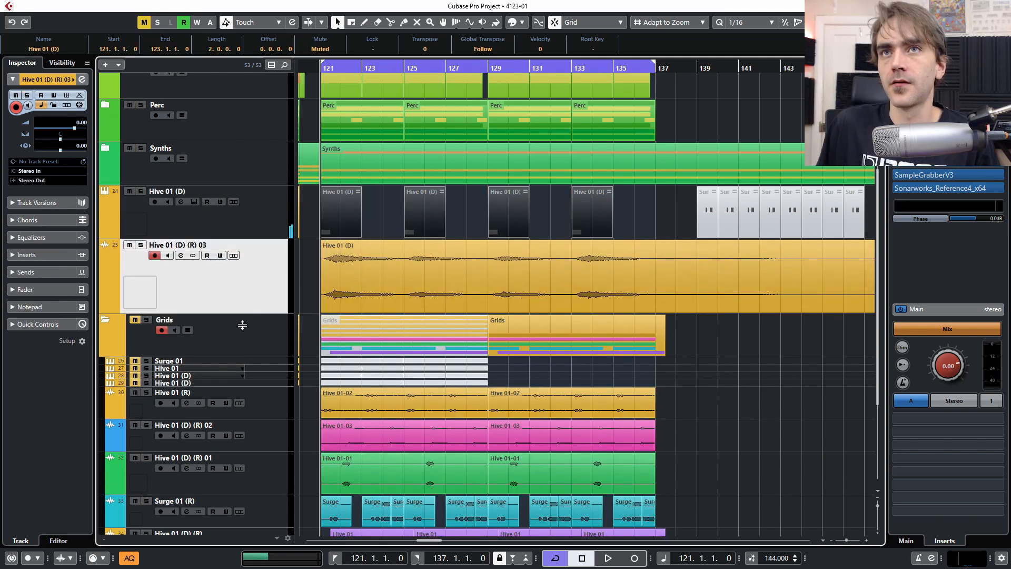
left_click_drag(242, 325, 242, 335)
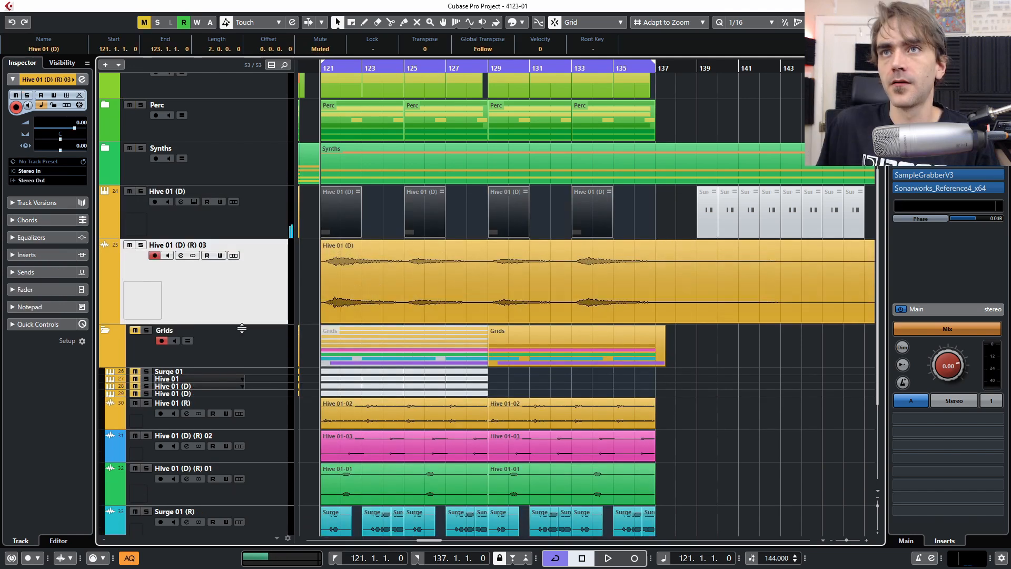
left_click(313, 222)
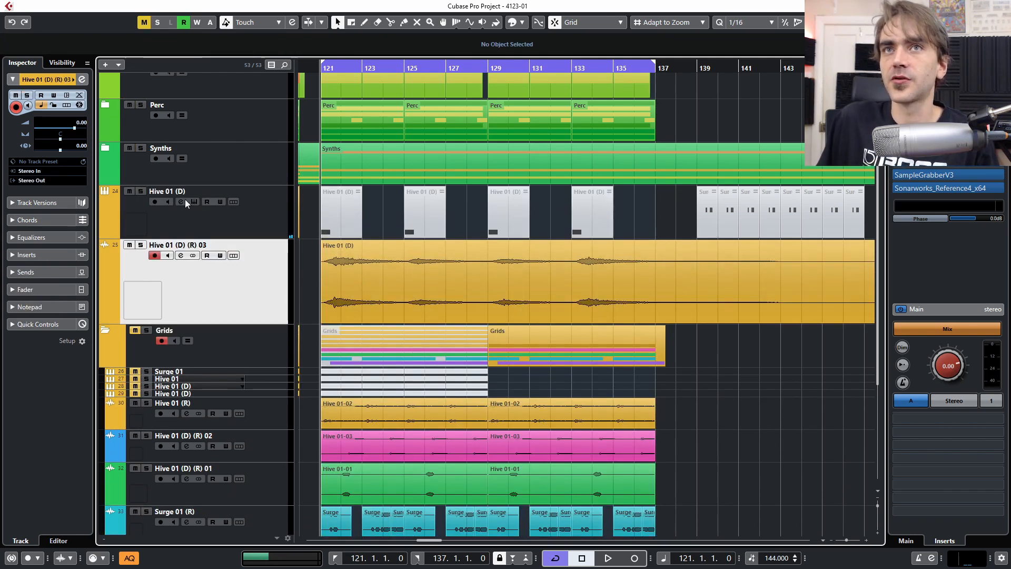
- Mute the original Hive 01 (D) track and split the rendered audio at bars 125 and 133
left_click(141, 191)
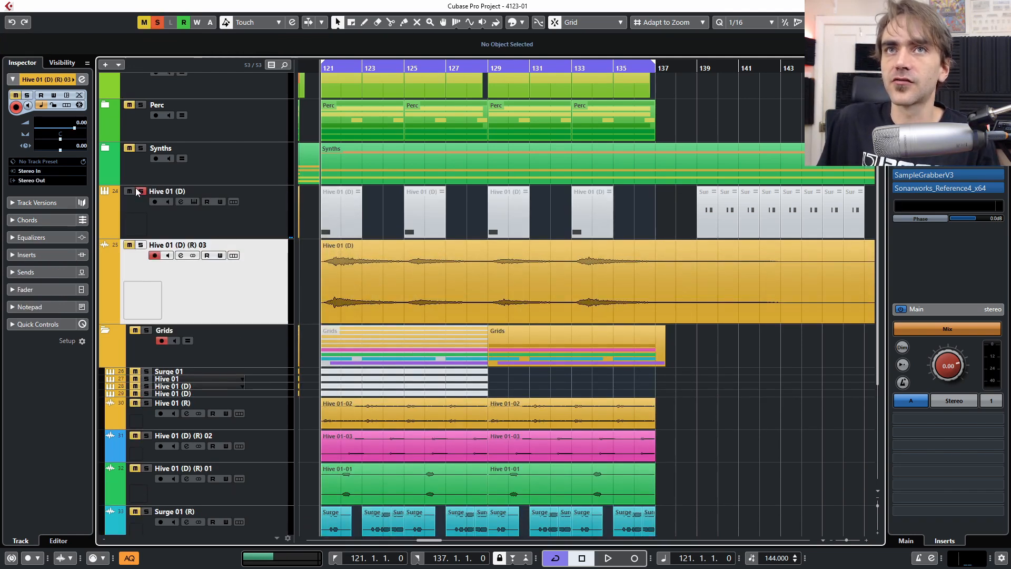
left_click(129, 191)
left_click(390, 22)
left_click(404, 292)
left_click(578, 293)
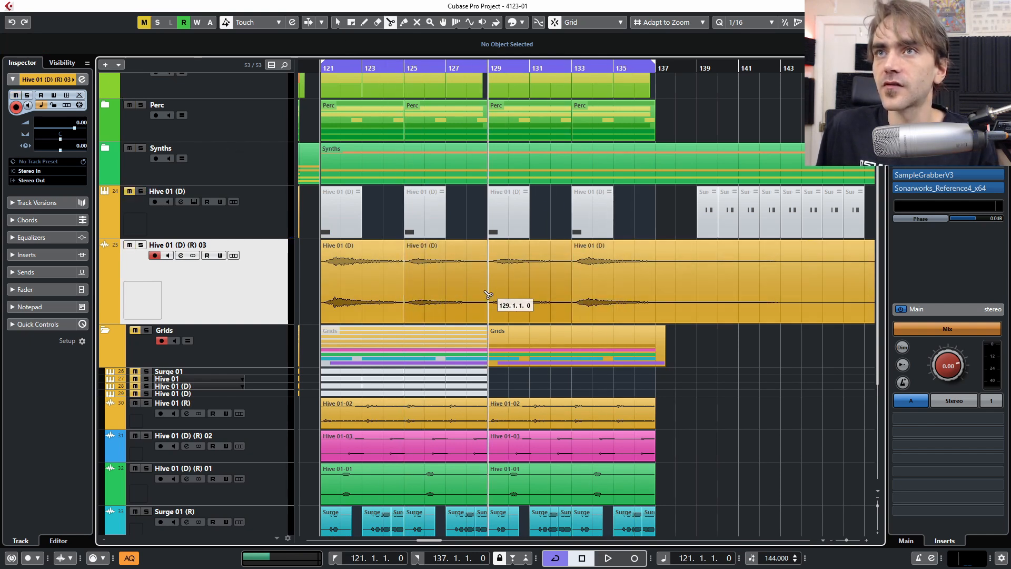
- Split the audio at bar 129 and move three of the slices to bar 145
left_click(494, 293)
key("1")
left_click(632, 295)
scroll(636, 294, "down", 2)
left_click_drag(409, 283, 560, 287)
left_click_drag(445, 298, 781, 298)
- Reverse the remaining slice and trim it to span bars 113–121
left_click_drag(664, 295, 428, 292)
left_click_drag(750, 315, 575, 295)
left_click_drag(706, 320, 641, 329)
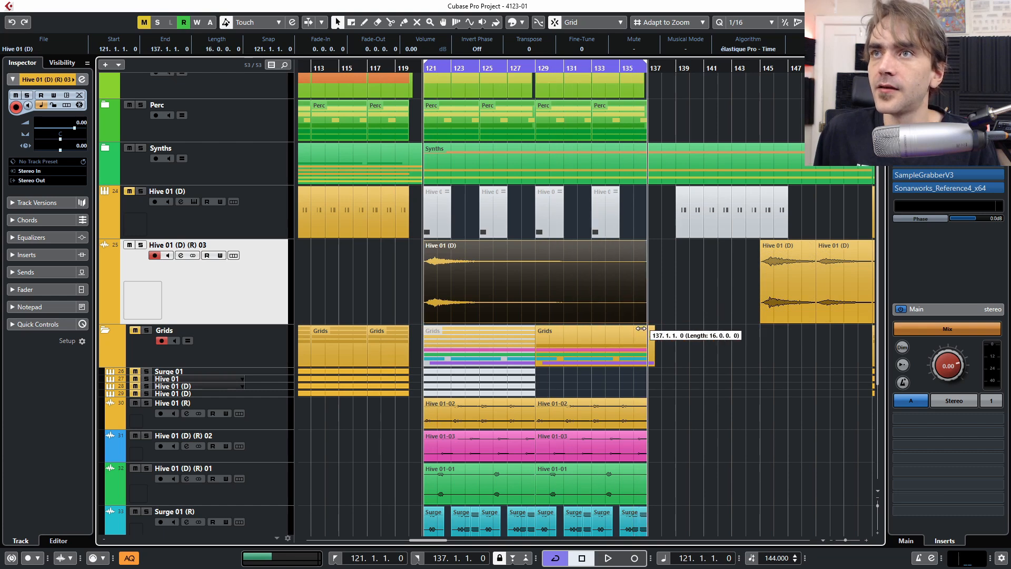
right_click(621, 316)
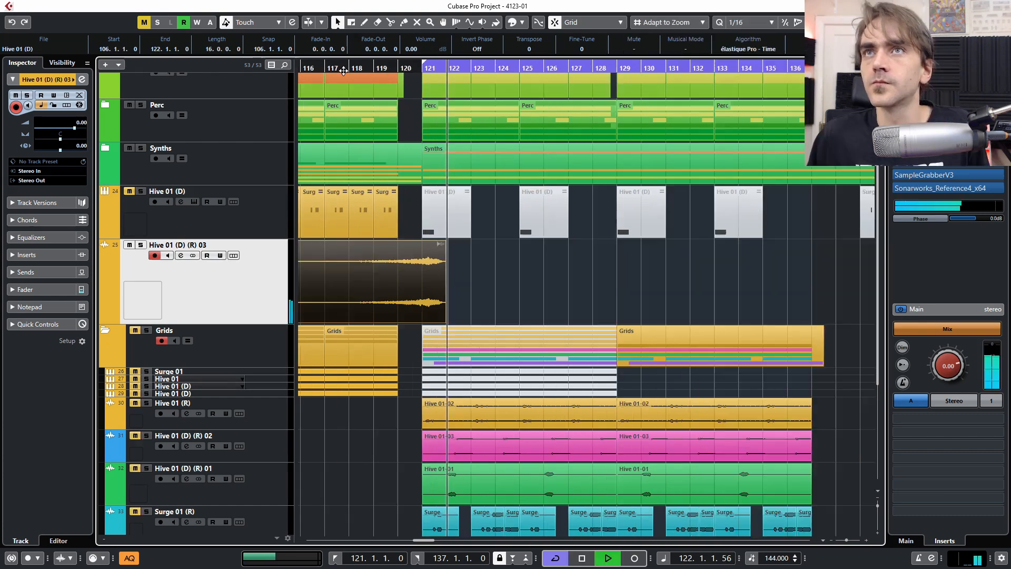
left_click(339, 70)
scroll(375, 227, "up", 5)
left_click_drag(725, 288, 654, 277)
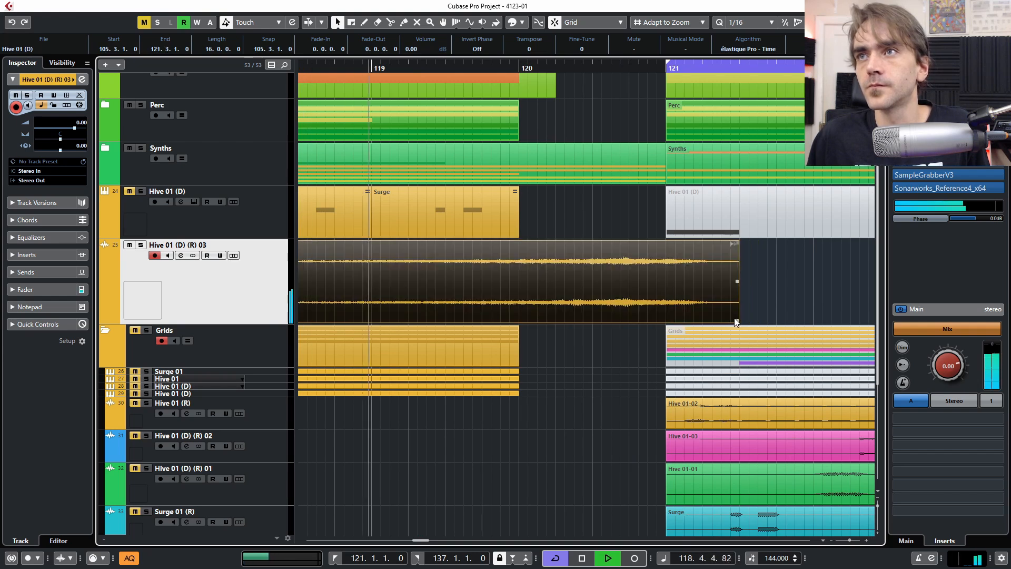
left_click_drag(736, 322, 666, 311)
scroll(685, 305, "down", 4)
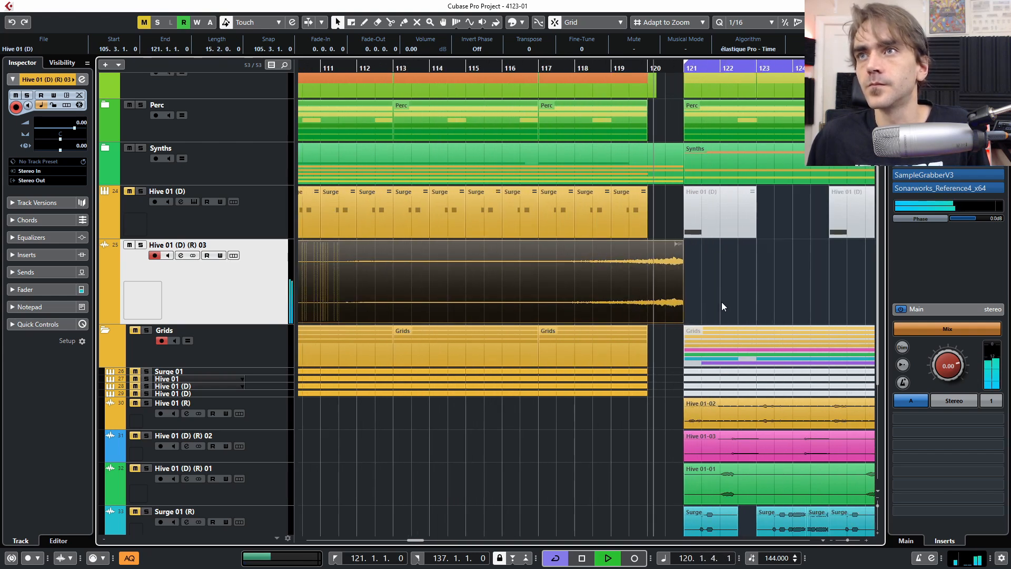
scroll(690, 299, "up", 3)
scroll(628, 288, "down", 5)
left_click_drag(500, 319, 555, 319)
- Give the reversed swell a long fade-in and play it back into the drop
key("space")
left_click_drag(555, 244, 602, 244)
key("space")
left_click(235, 225)
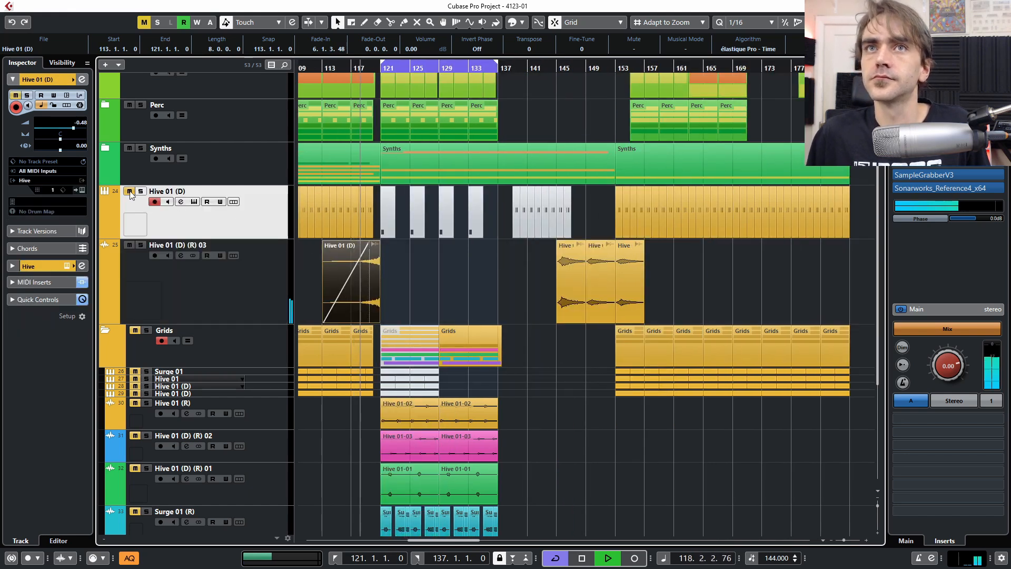
scroll(360, 240, "up", 2)
scroll(391, 213, "down", 3)
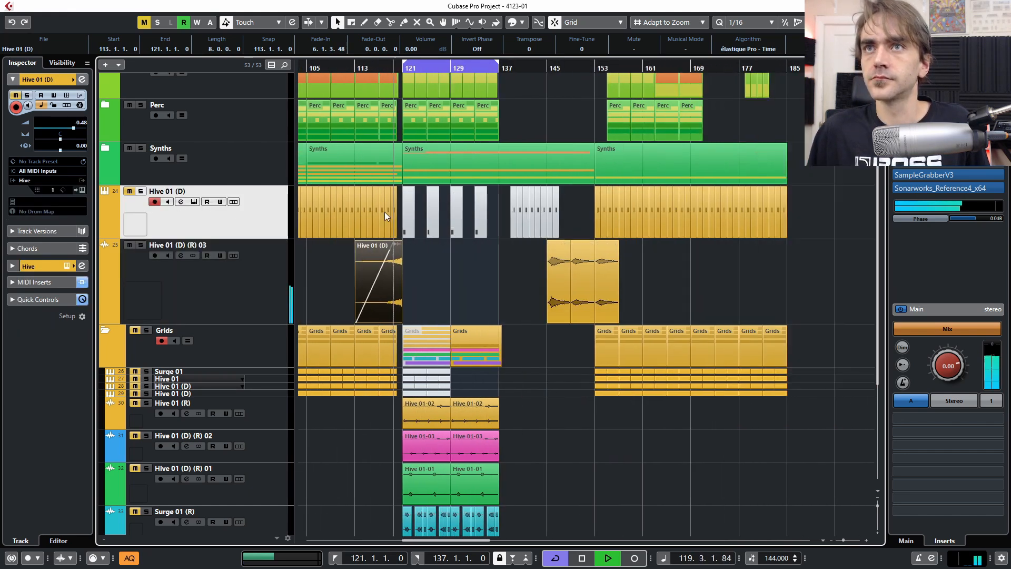
- Delete the Hive 01 (D) parts before bar 121 and after bar 137
left_click(627, 207)
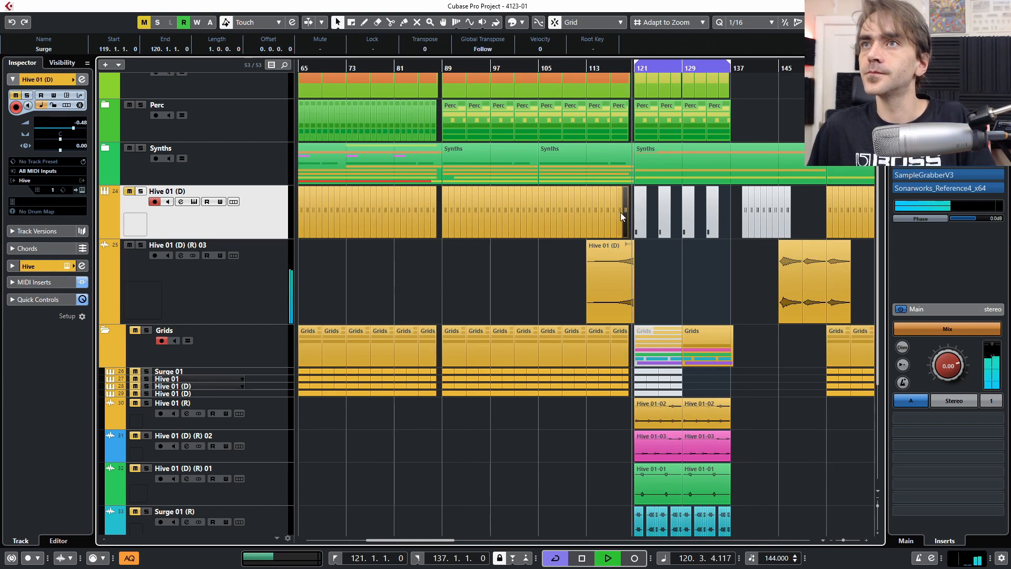
double_click(215, 232)
key("Delete")
key("ctrl+z")
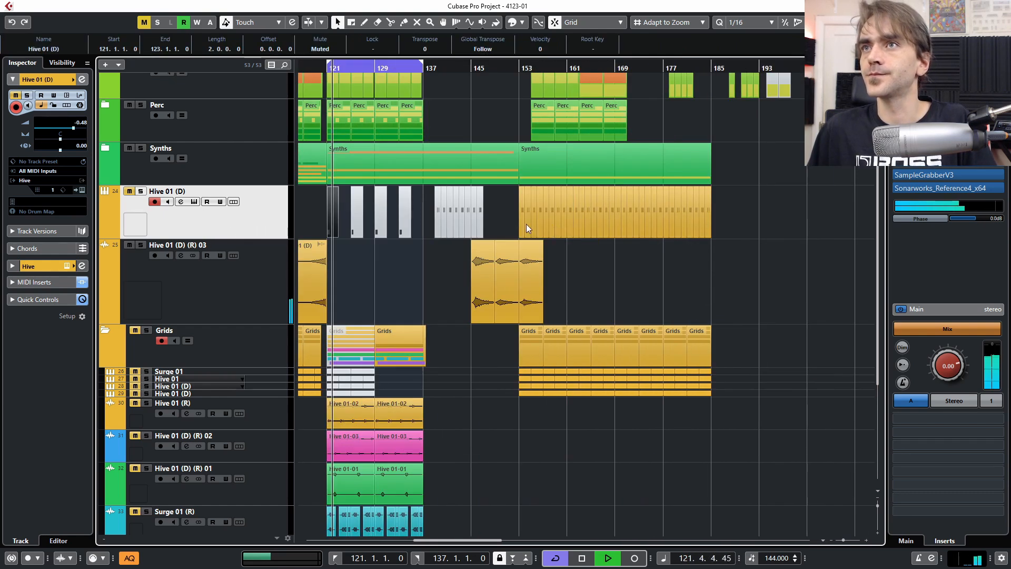
left_click_drag(783, 204, 423, 246)
key("Delete")
scroll(474, 221, "left", 3)
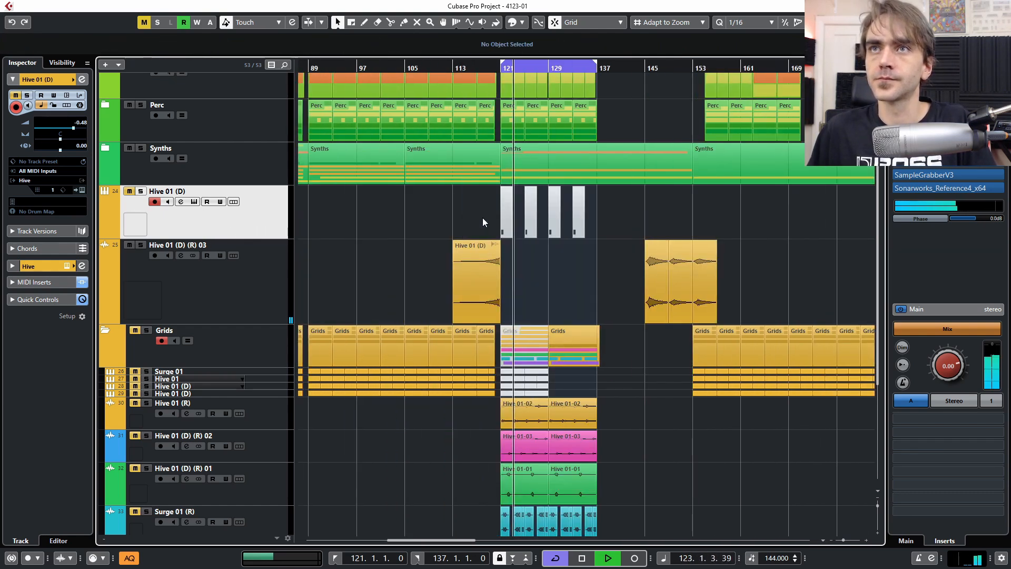
- Unmute the four parts at bars 121–135 and the track, then open its channel settings
left_click_drag(611, 215, 493, 219)
key("shift+u")
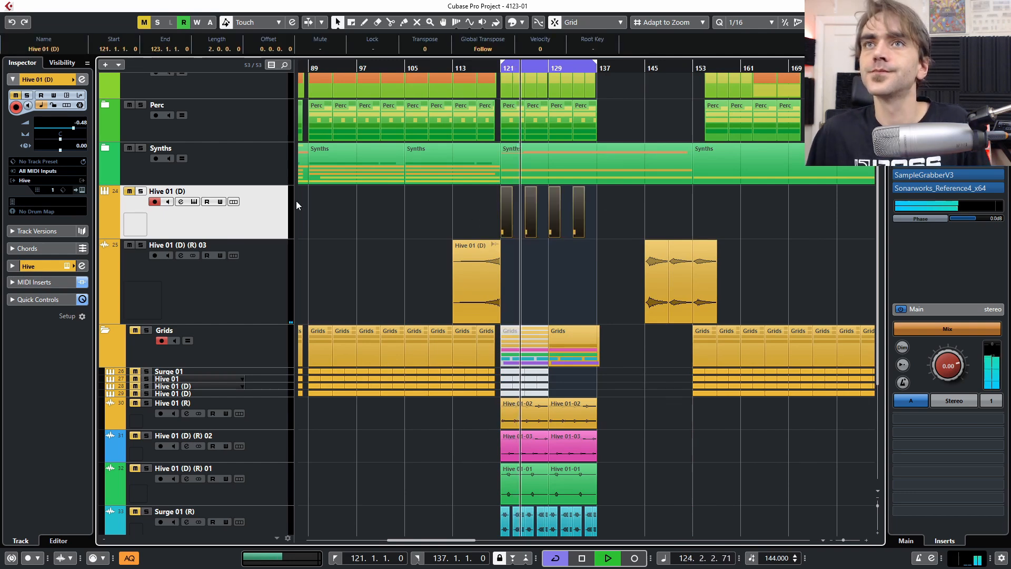
left_click(130, 191)
key("KP_1")
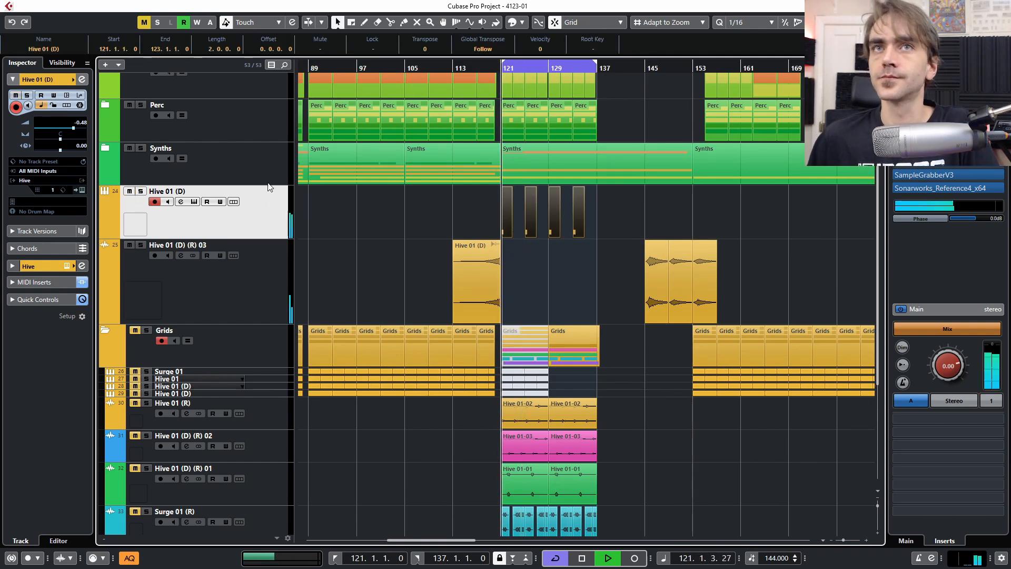
left_click(82, 80)
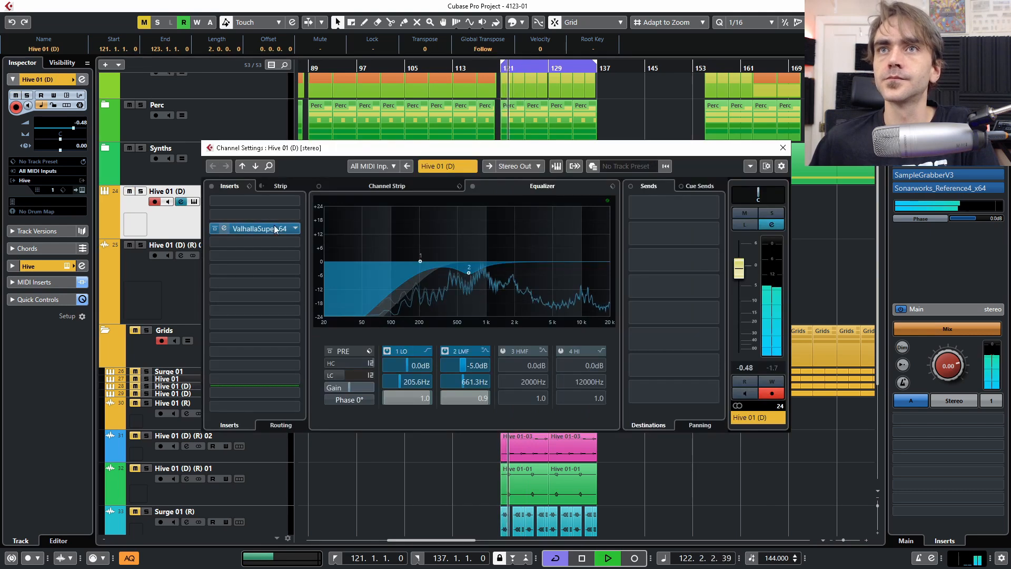
- Set Supermassive to Sagittarius mode with mix 39.2 % and feedback about 64 %
left_click(228, 228)
left_click_drag(114, 205, 113, 283)
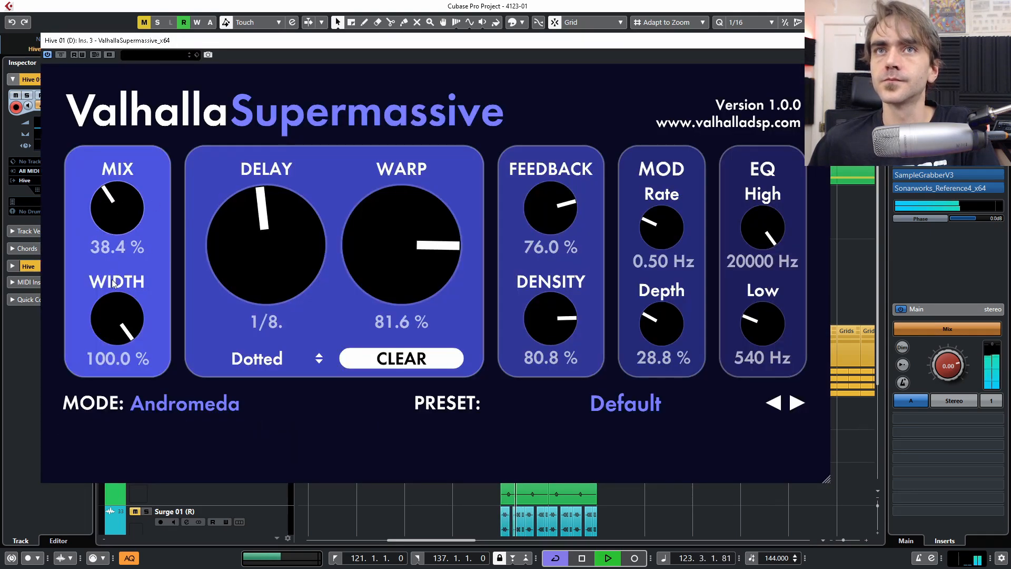
left_click_drag(132, 229, 115, 217)
mouse_move(564, 208)
left_mouse_down()
mouse_move(564, 222)
mouse_move(562, 205)
left_mouse_up()
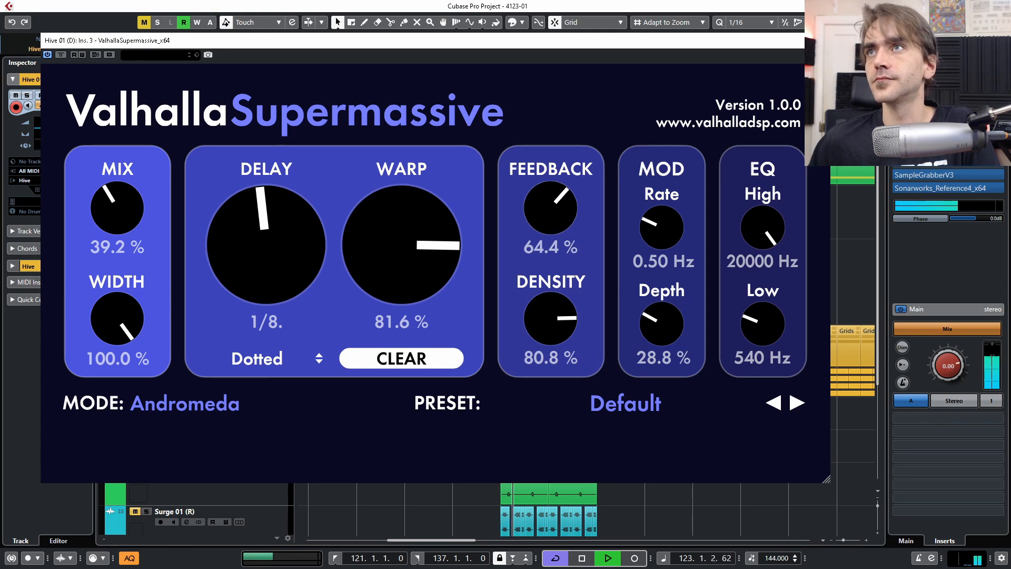
left_click(229, 399)
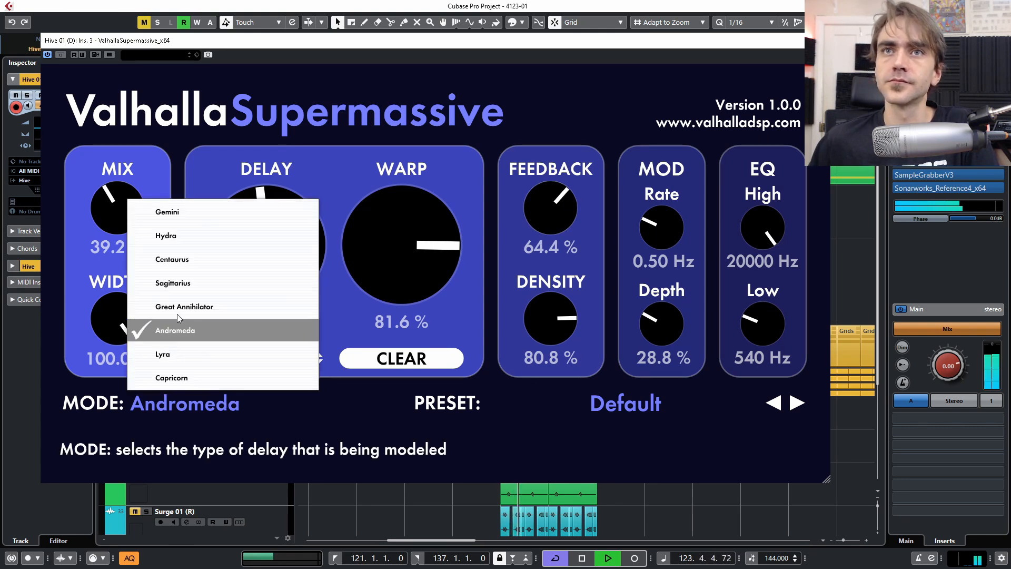
left_click(172, 283)
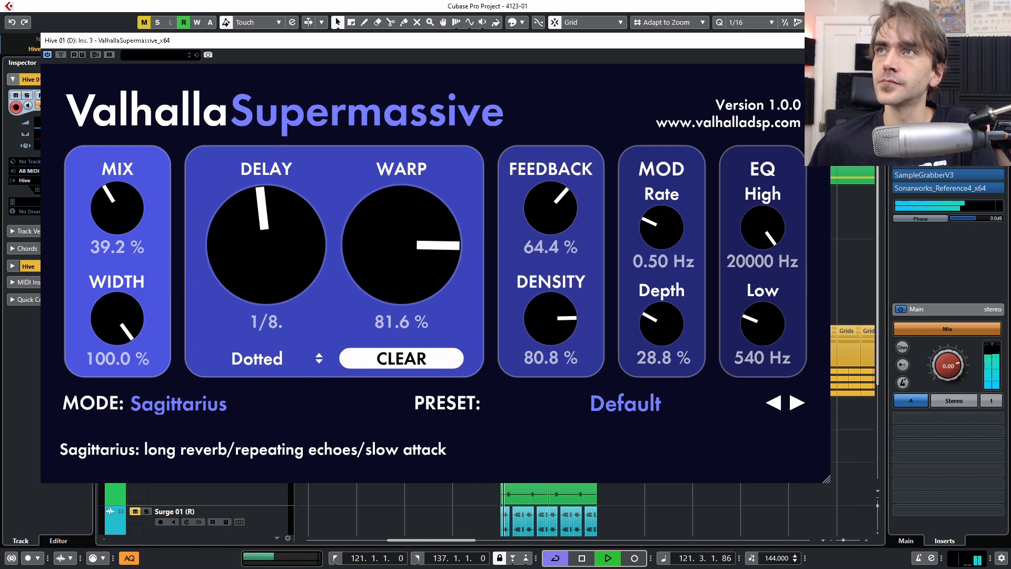
left_click(823, 40)
- Move EQ band 2 to 1072 Hz at -3.4 dB and restart playback from bar 117
left_click_drag(470, 276, 489, 269)
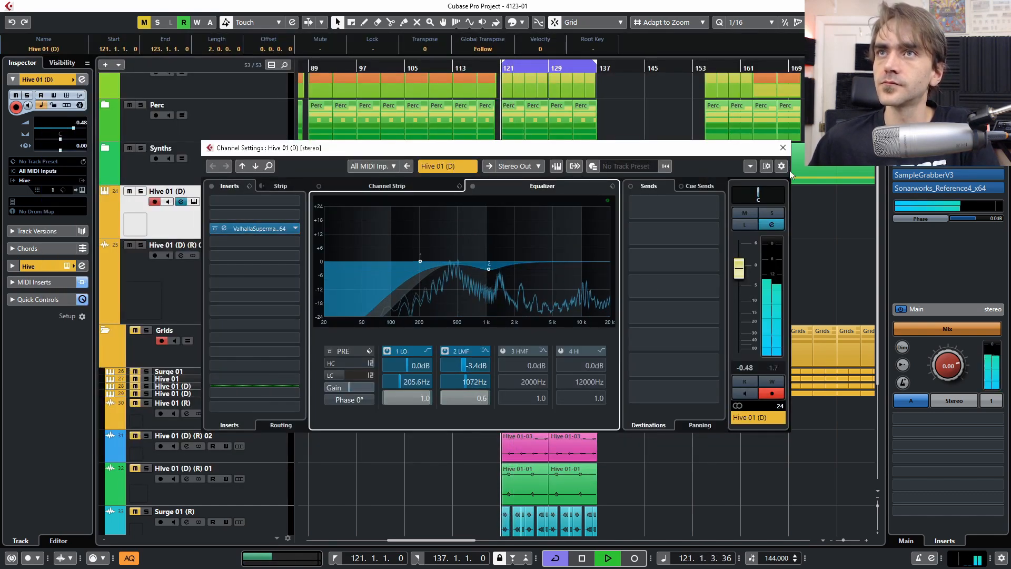
left_click(783, 150)
left_click(477, 69)
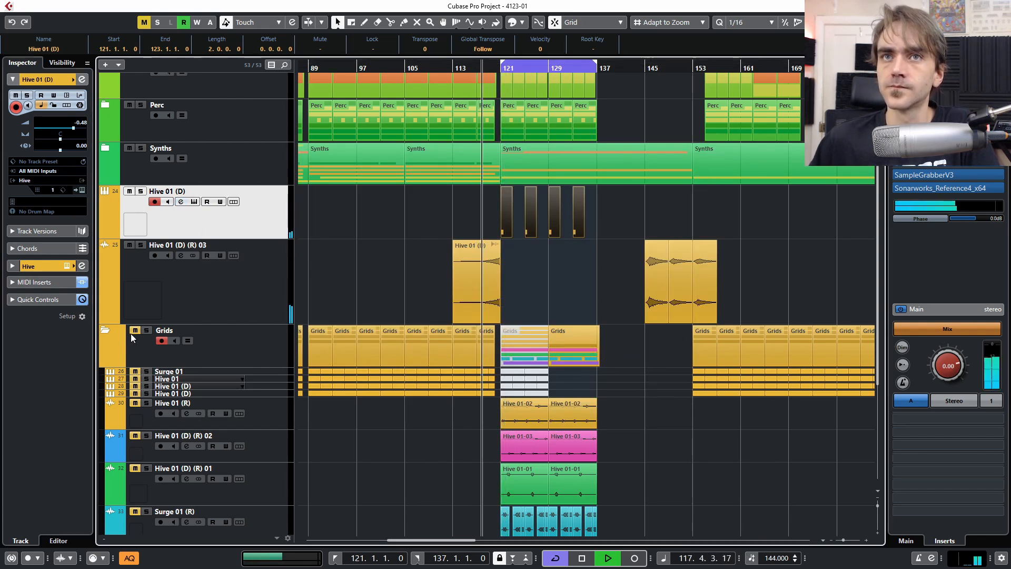
- Zoom in around the playhead and raise Hive 01 (D)'s EQ low band to 356.5 Hz
scroll(646, 371, "down", 4)
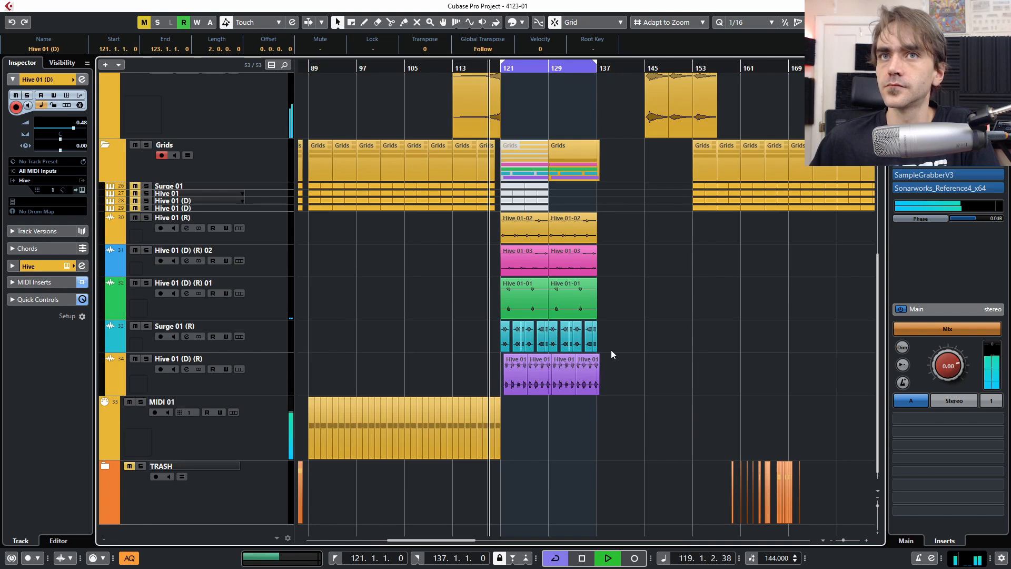
scroll(501, 327, "right", 3)
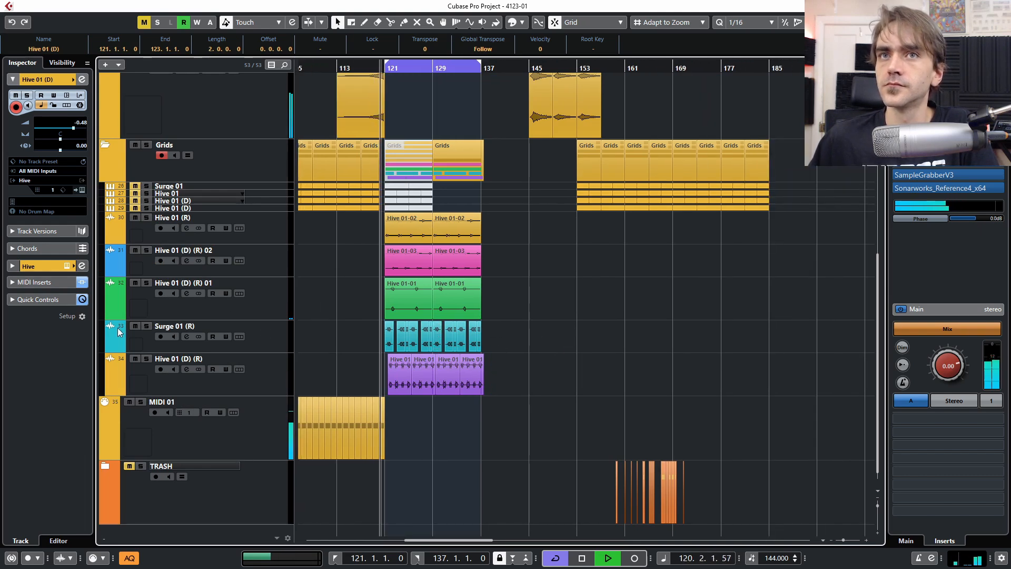
key("h")
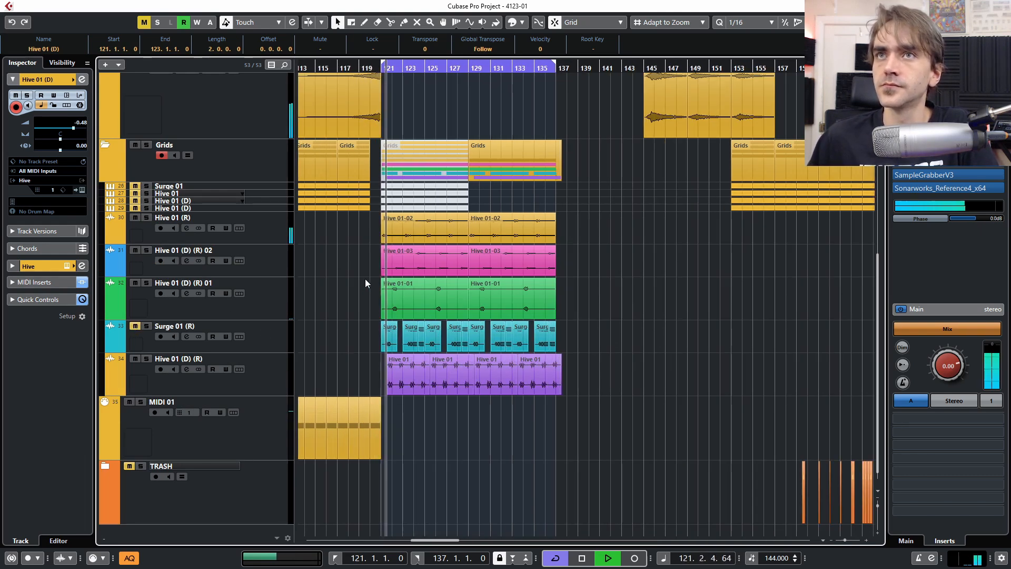
scroll(393, 272, "up", 6)
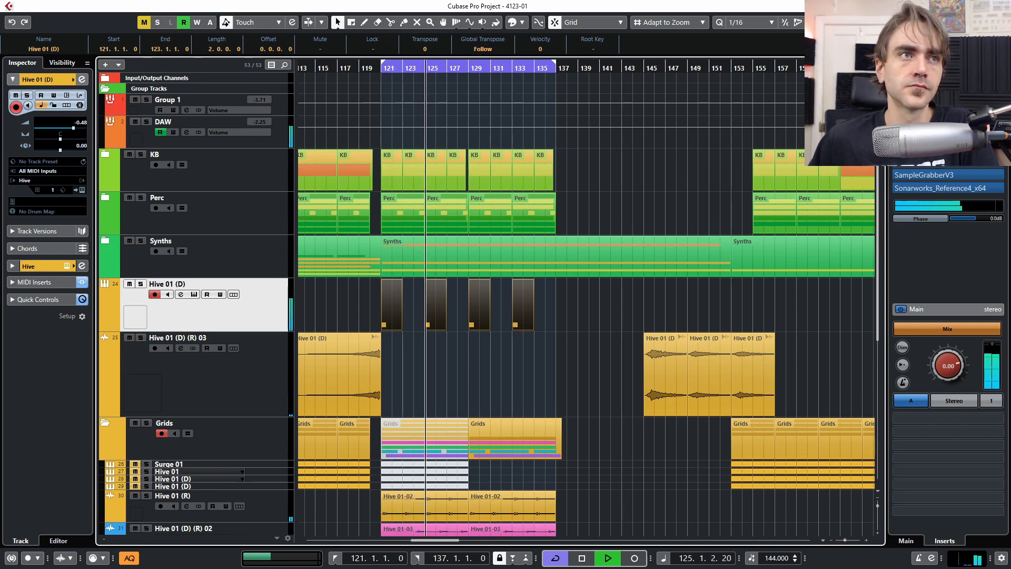
left_click(181, 294)
scroll(414, 384, "up", 5)
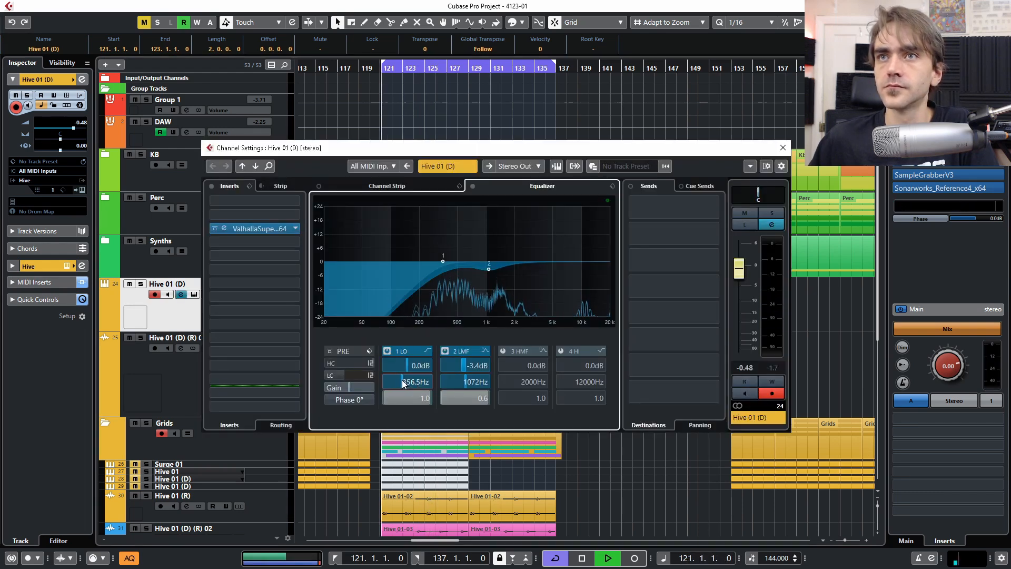
left_click(783, 148)
- Collapse the Grids folder track
scroll(522, 274, "down", 5)
scroll(533, 257, "down", 3)
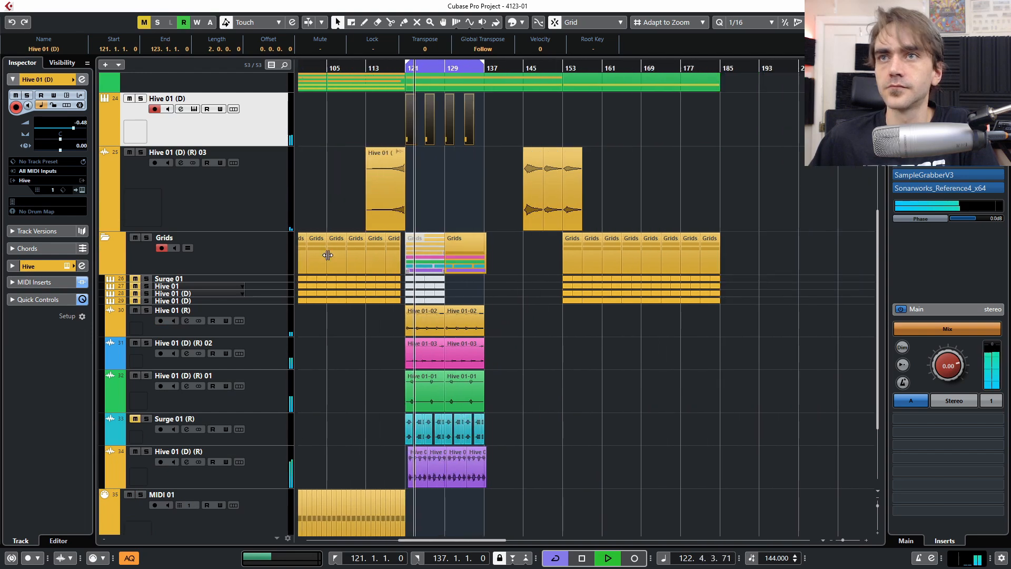
scroll(292, 246, "up", 2)
left_click(109, 325)
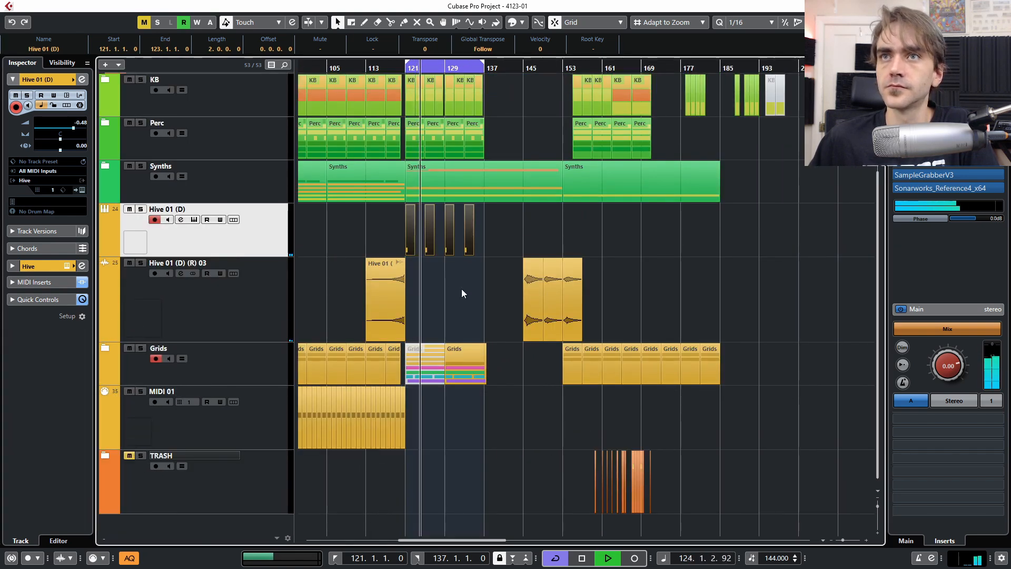
scroll(433, 286, "up", 2)
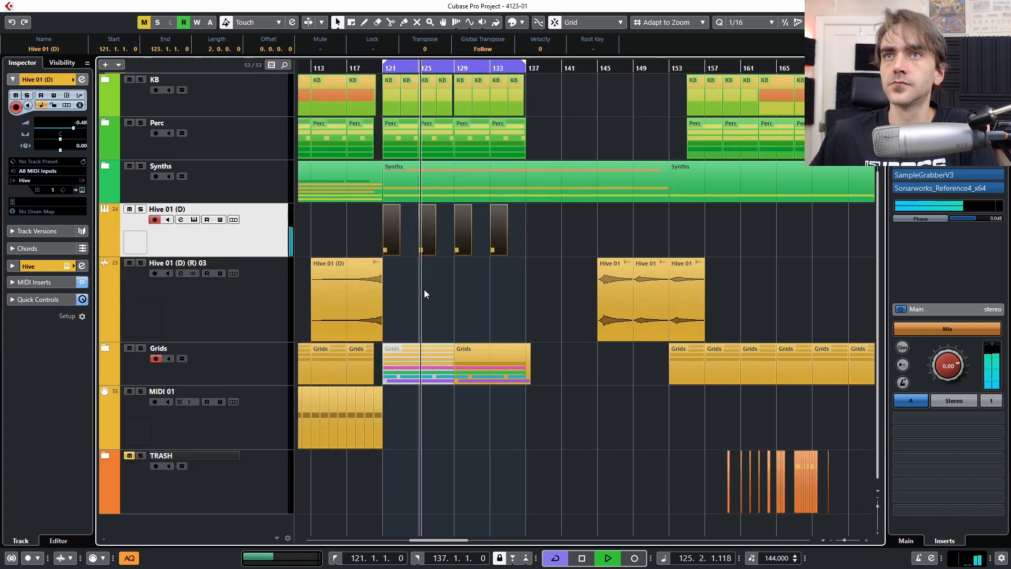
scroll(390, 293, "up", 1)
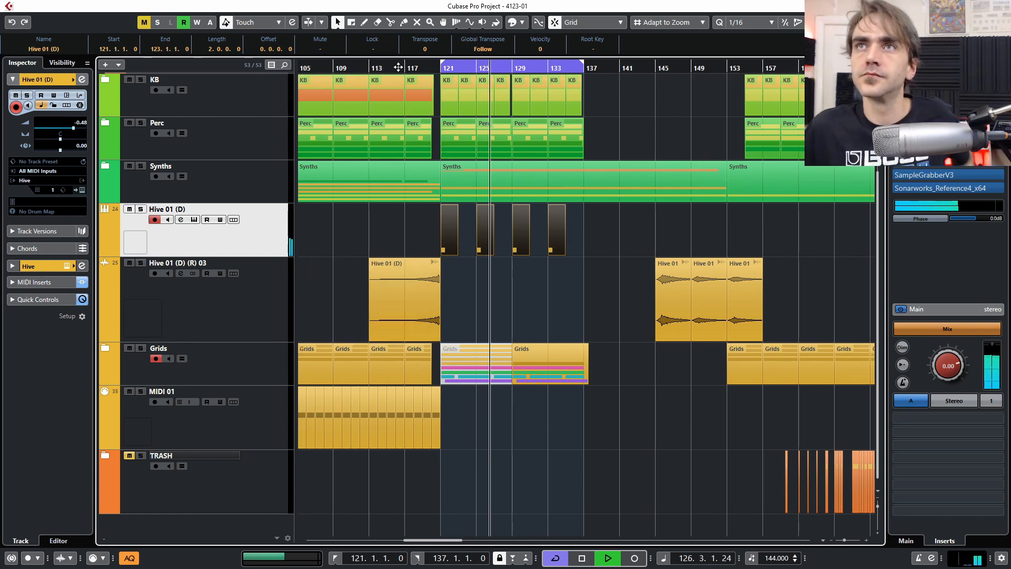
- Jump playback back to around bar 115 and clear the event selection
left_click(392, 68)
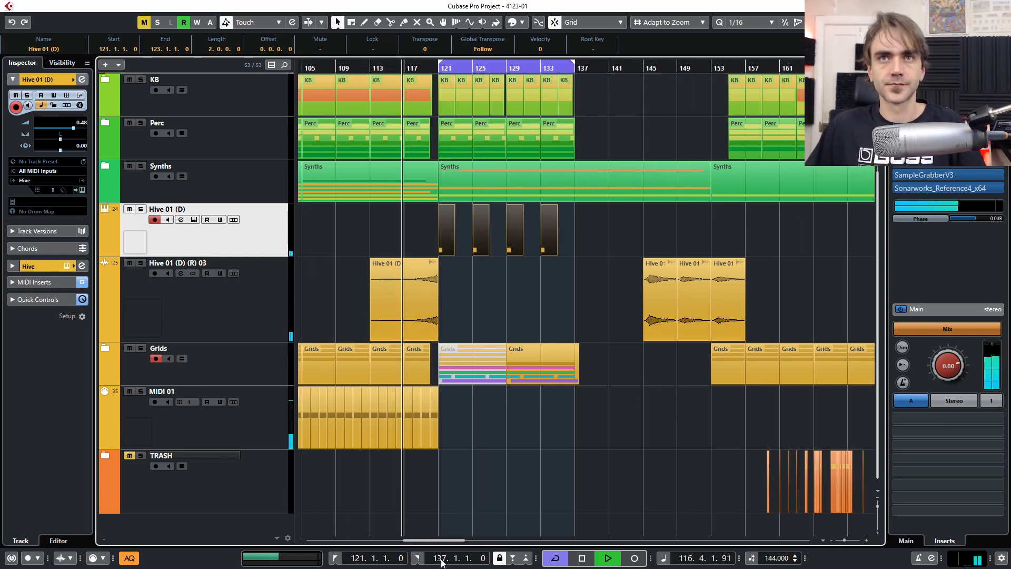
left_click(617, 468)
scroll(579, 453, "up", 3)
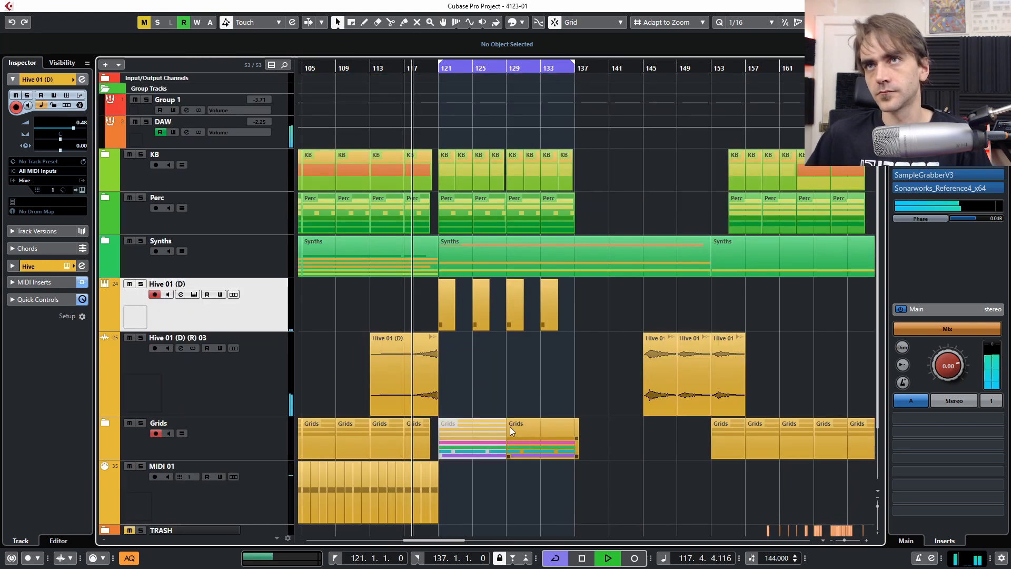
scroll(479, 391, "down", 2)
scroll(473, 387, "up", 3)
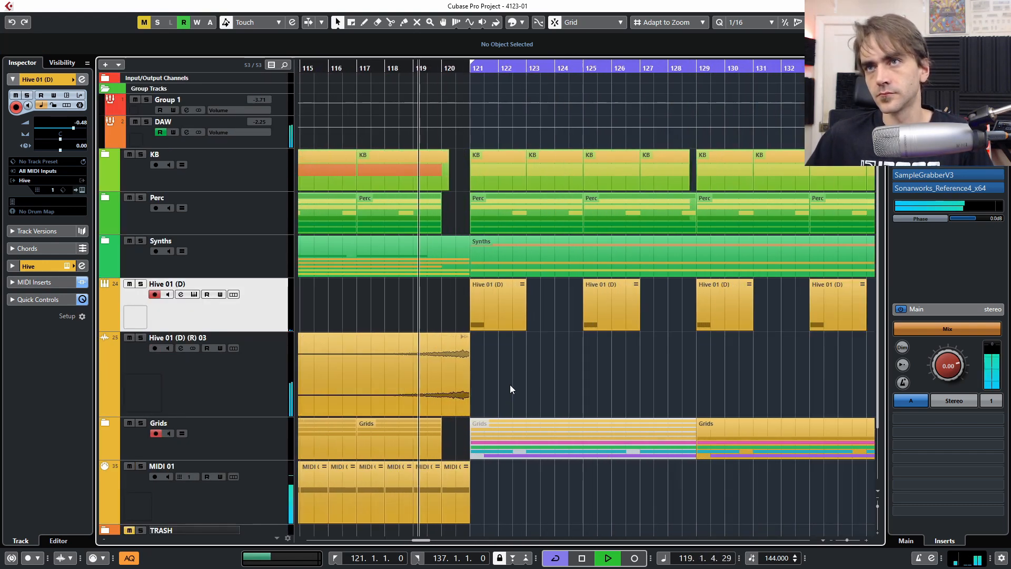
scroll(535, 402, "up", 2)
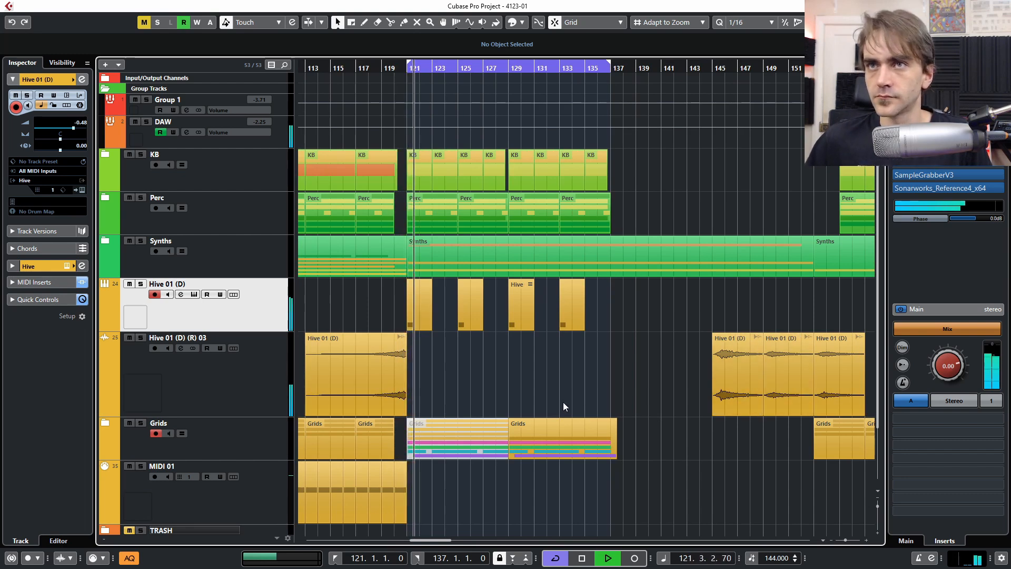
scroll(369, 387, "up", 3)
scroll(438, 380, "up", 2)
- Move the Hive 01 (D) (R) 03 audio 2 beats earlier and trim the Synths part to end at 120.3
left_click_drag(425, 375, 406, 380)
left_click_drag(378, 69, 347, 71)
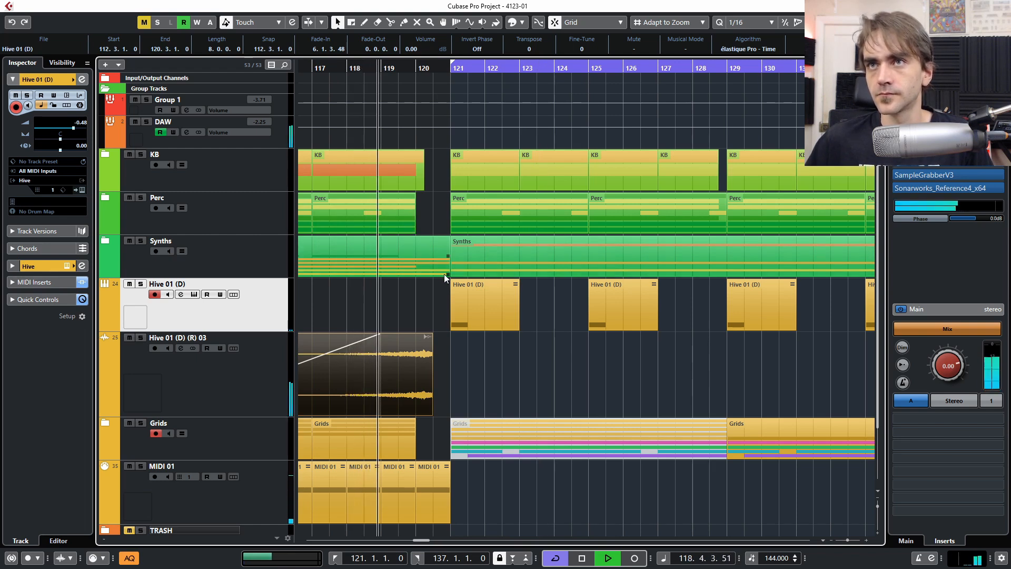
left_click_drag(444, 271, 432, 272)
left_click(423, 285)
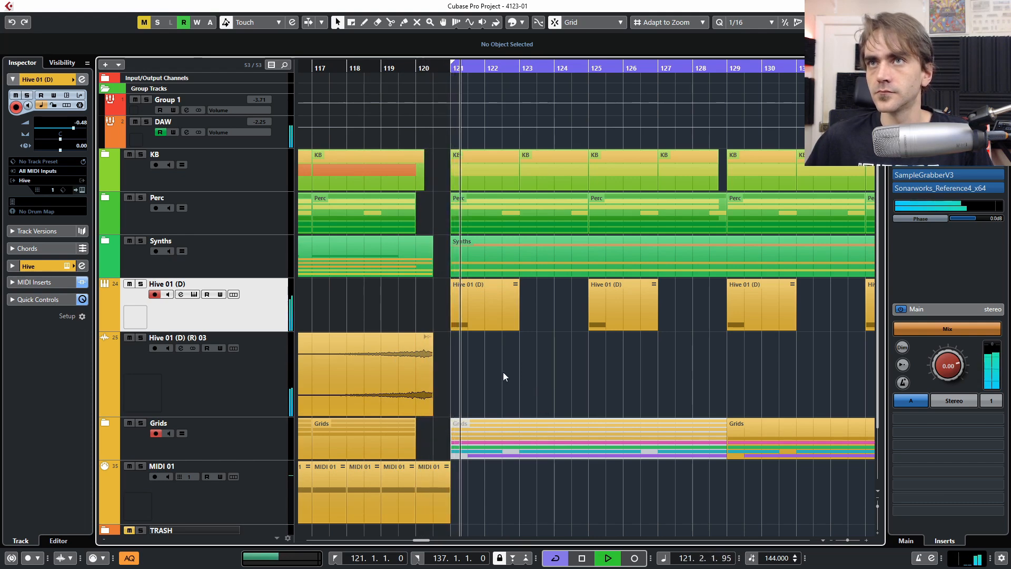
- Mute the Hive 01 (D) track
scroll(463, 386, "down", 3)
scroll(476, 381, "down", 2)
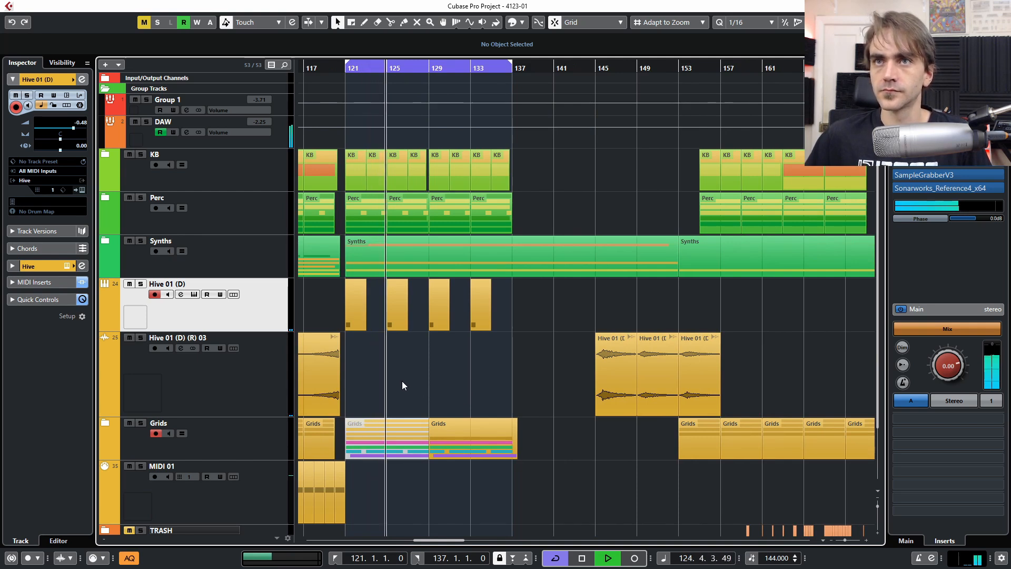
left_click(129, 283)
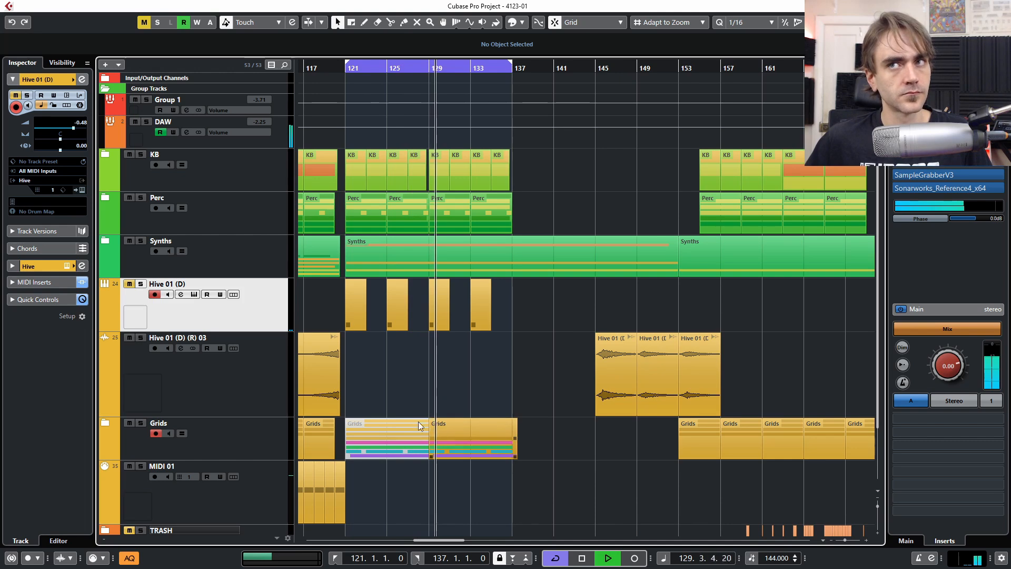
- Look over the arrangement, then stop playback and return to the start position
scroll(464, 383, "up", 2)
scroll(467, 337, "left", 3)
scroll(431, 303, "down", 2)
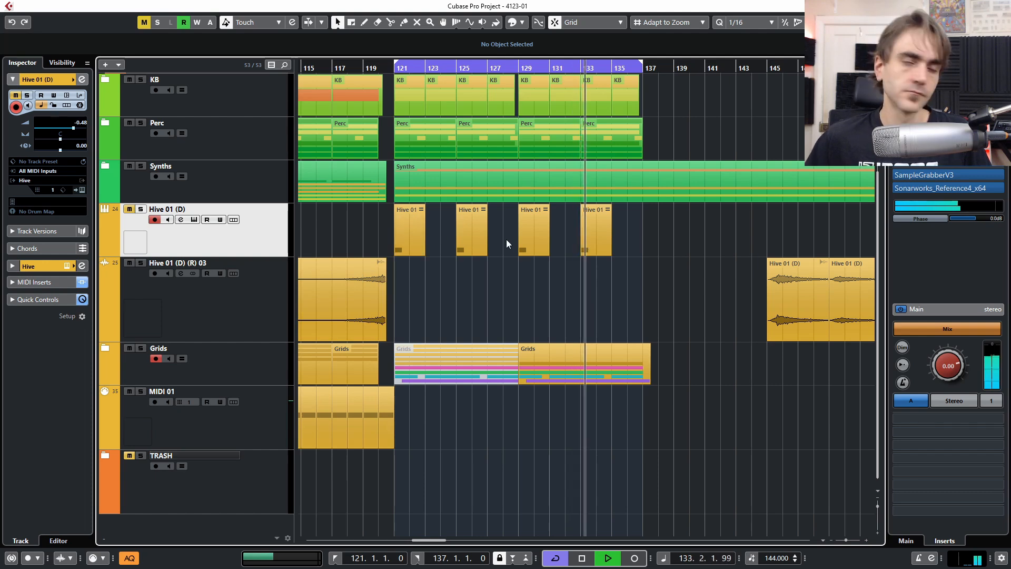
scroll(603, 274, "down", 3)
scroll(588, 328, "right", 3)
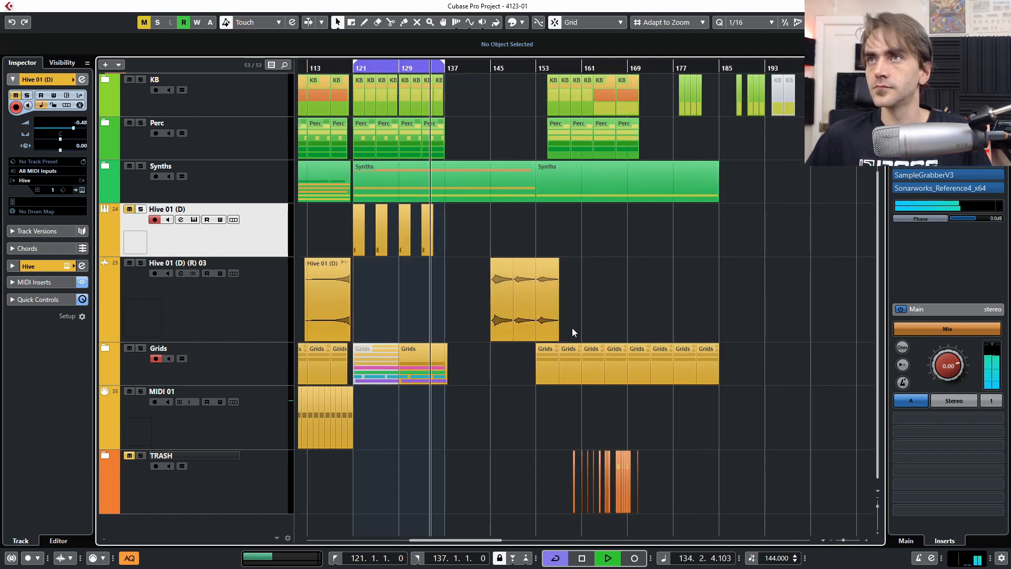
scroll(491, 315, "up", 3)
scroll(501, 303, "left", 3)
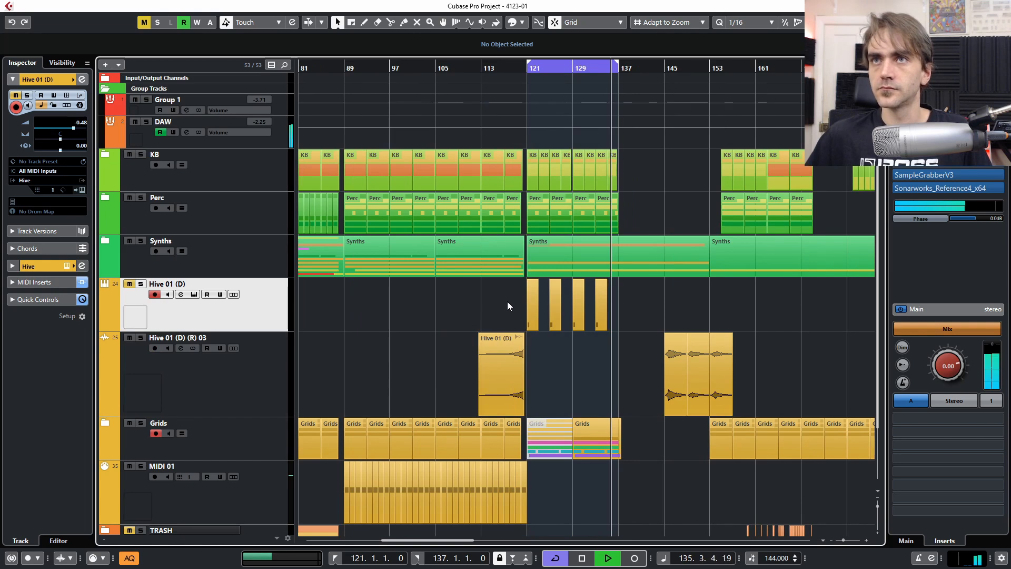
scroll(507, 302, "up", 2)
scroll(514, 333, "up", 2)
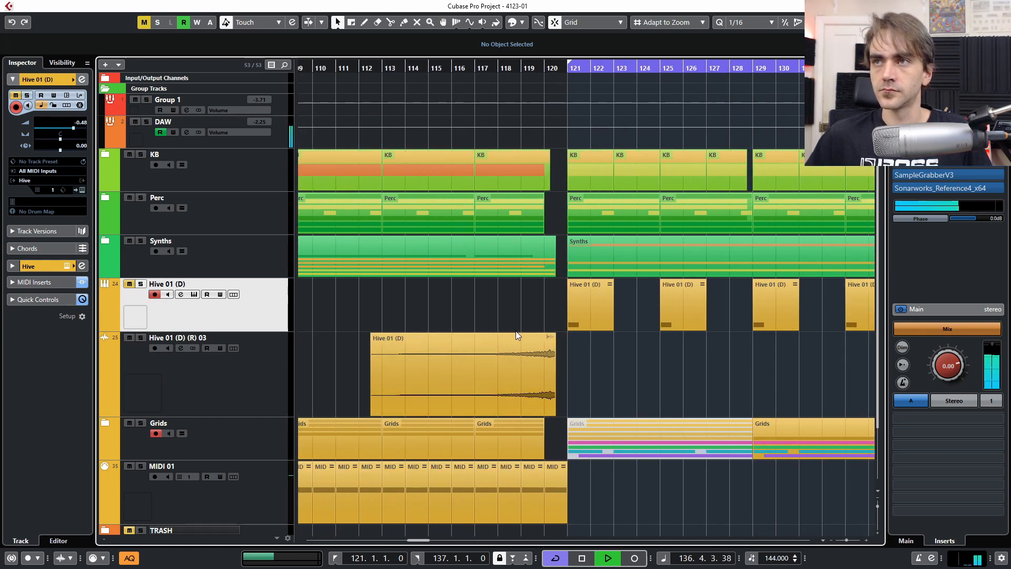
scroll(504, 333, "down", 3)
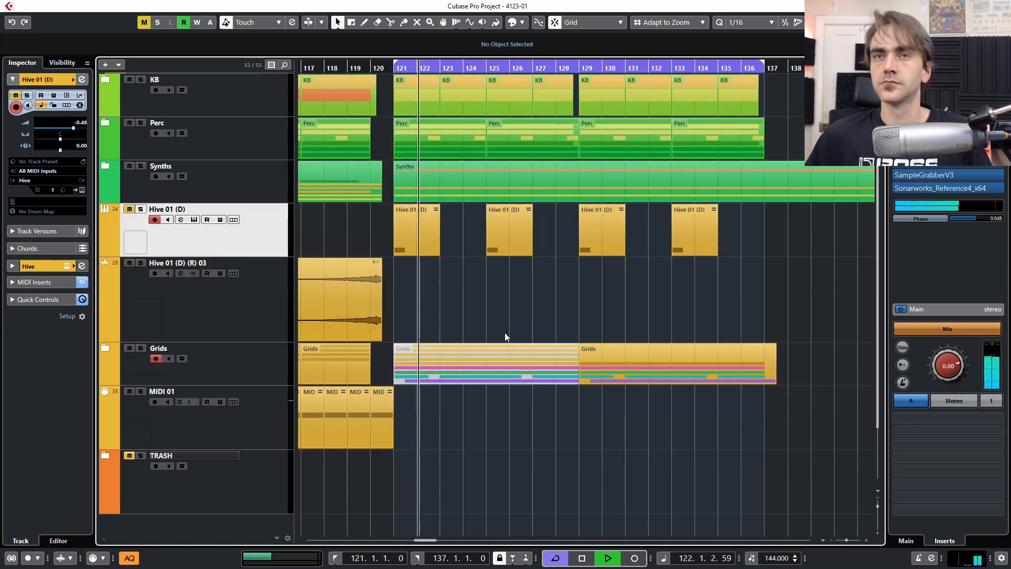
scroll(453, 342, "down", 3)
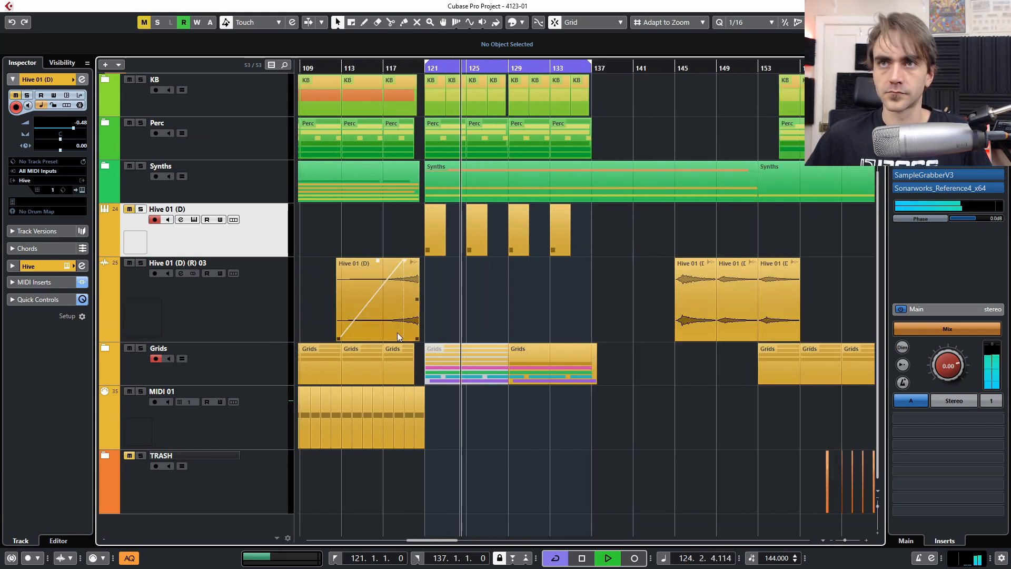
key("space")
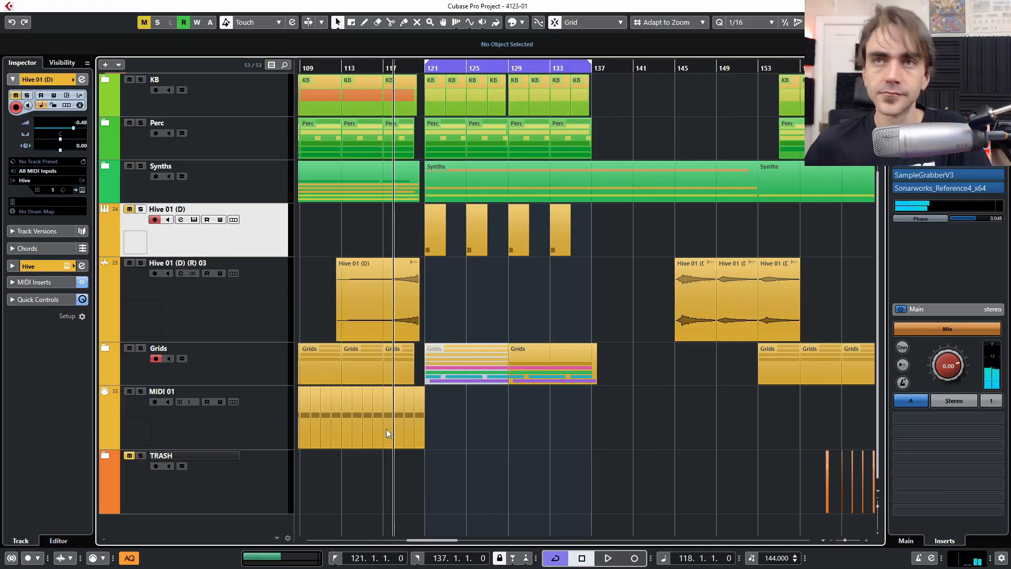